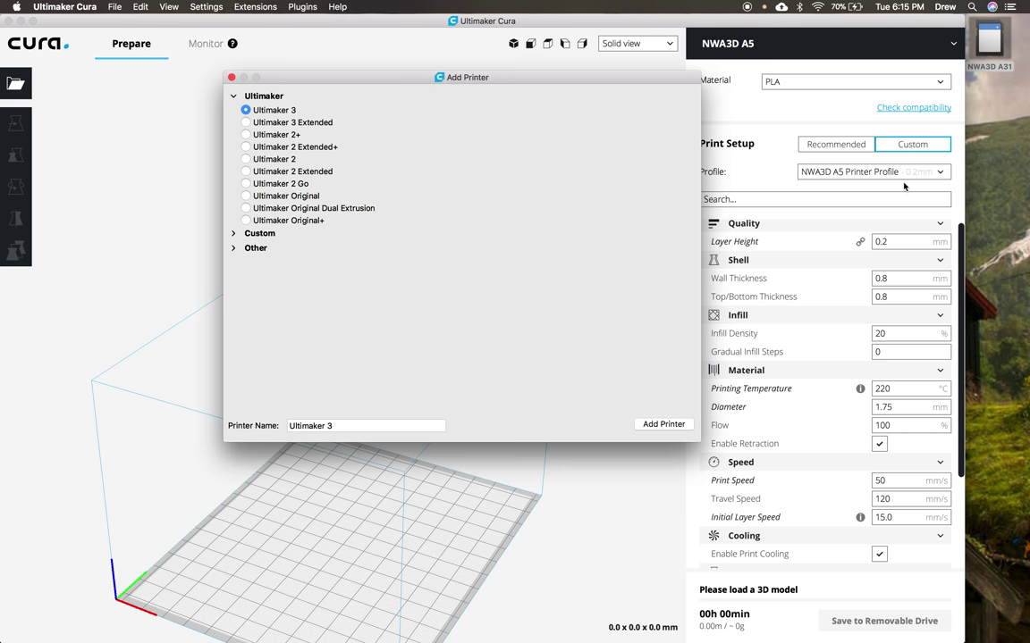
Browse the NWA3D A31 card's user manual, STL files, Test Prints and Cura folders in Finder, widening the window to read full file names.
{"action": "double_click", "coordinate": [984, 47]}
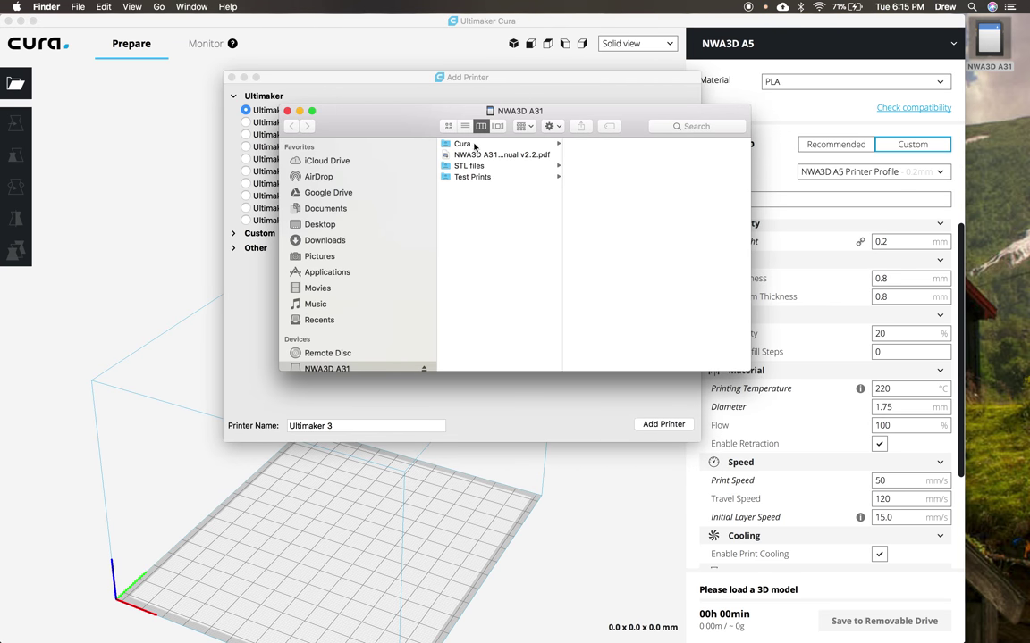
{"action": "left_click", "coordinate": [483, 157]}
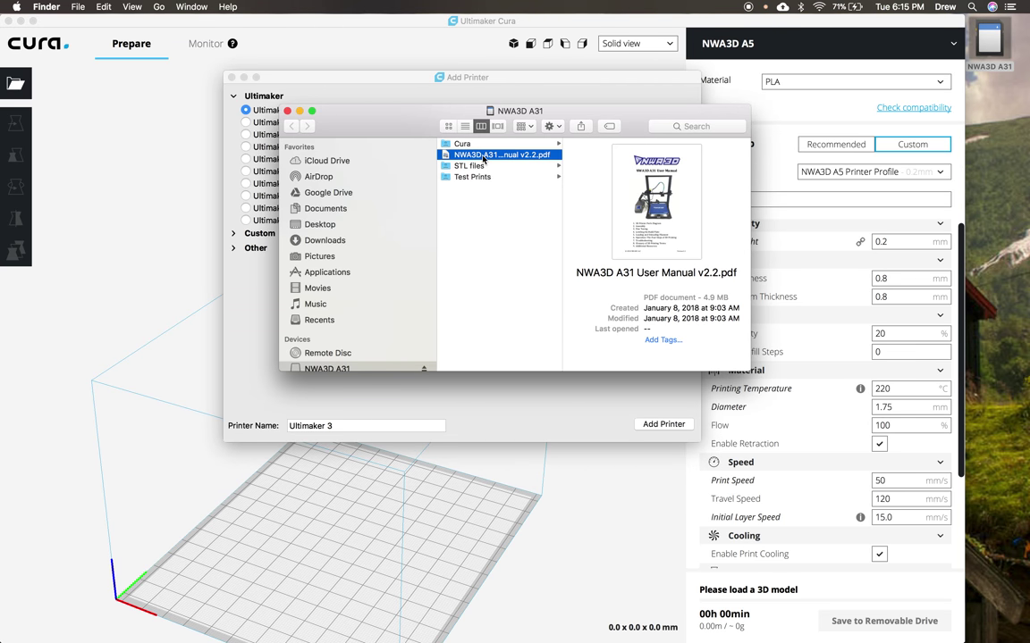
{"action": "left_click", "coordinate": [477, 167]}
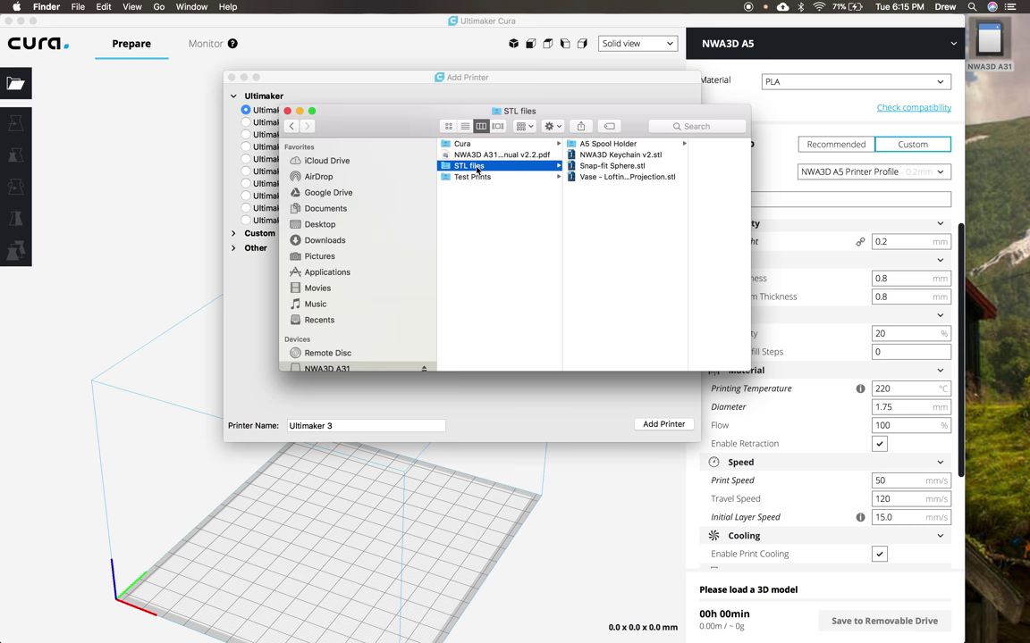
{"action": "left_click", "coordinate": [477, 179]}
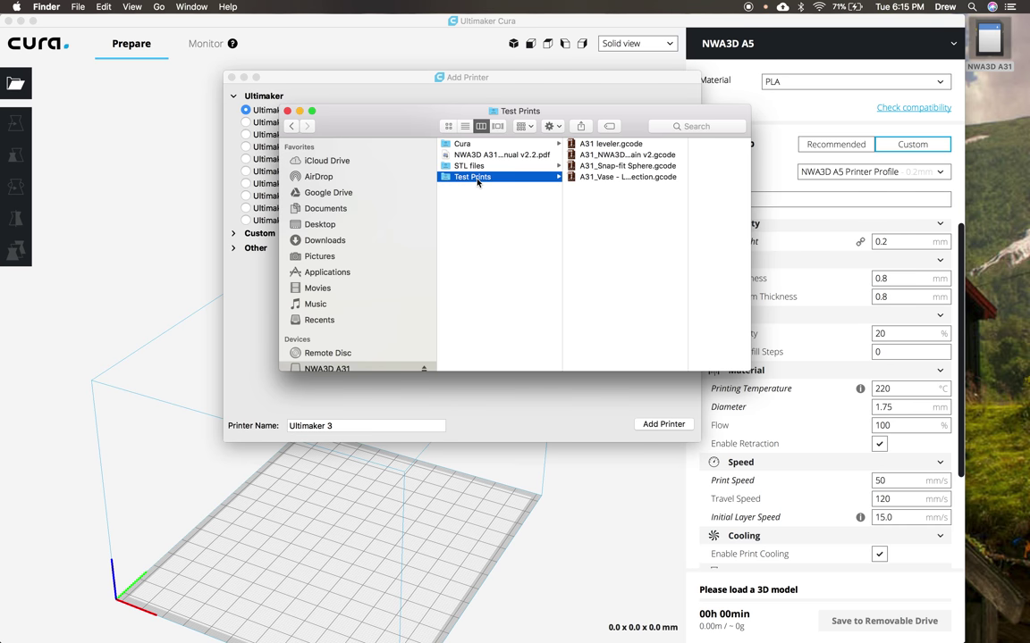
{"action": "left_click", "coordinate": [472, 145]}
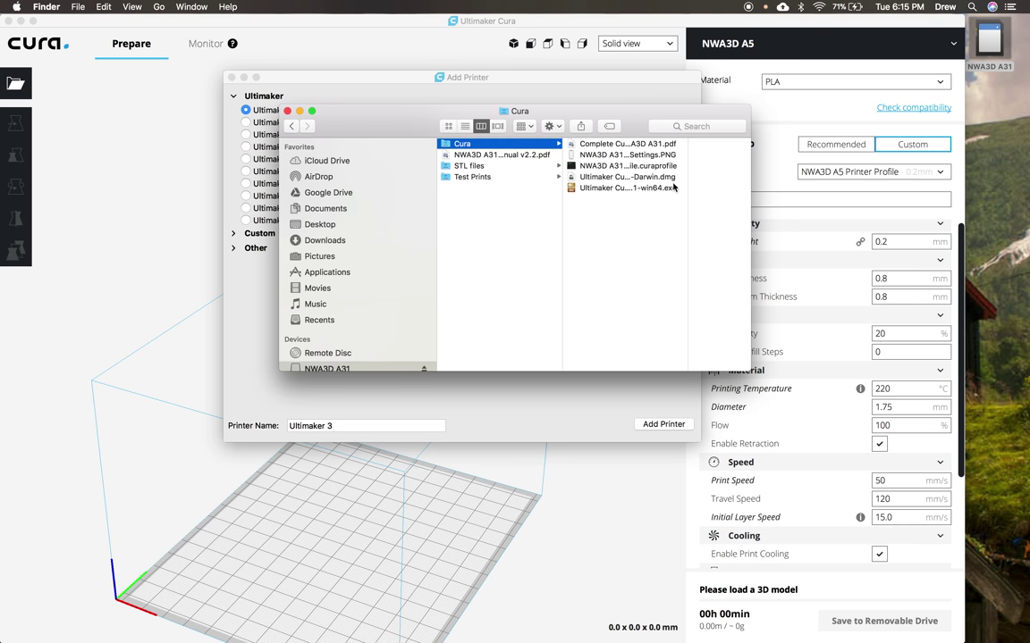
{"action": "left_click_drag", "start_coordinate": [688, 164], "coordinate": [827, 177]}
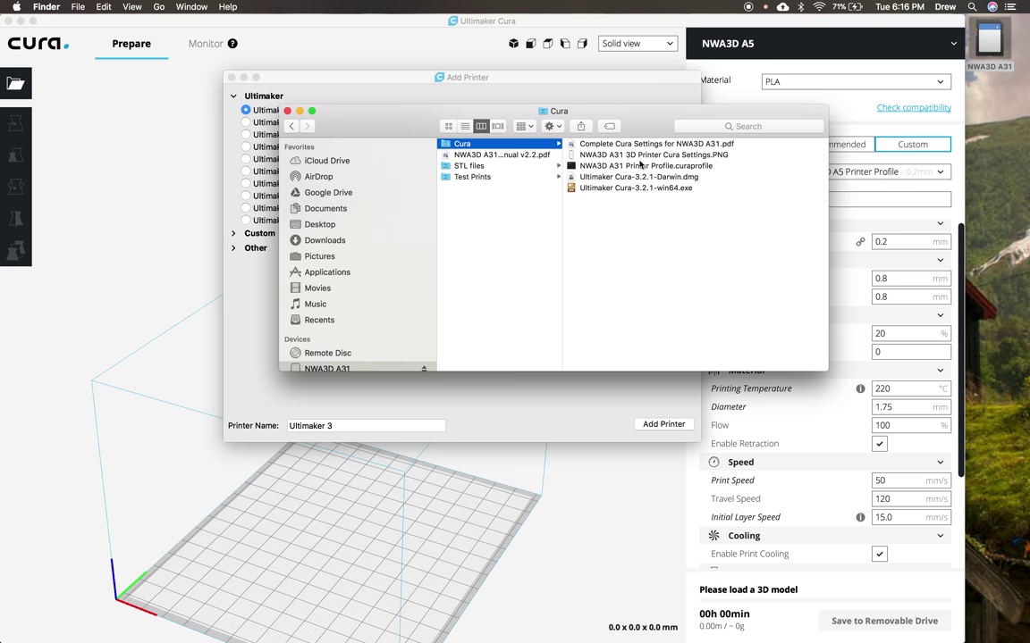
Preview the Cura settings PNG and the complete Cura settings PDF, and select the NWA3D A31 Printer Profile.curaprofile file.
{"action": "left_click", "coordinate": [579, 154]}
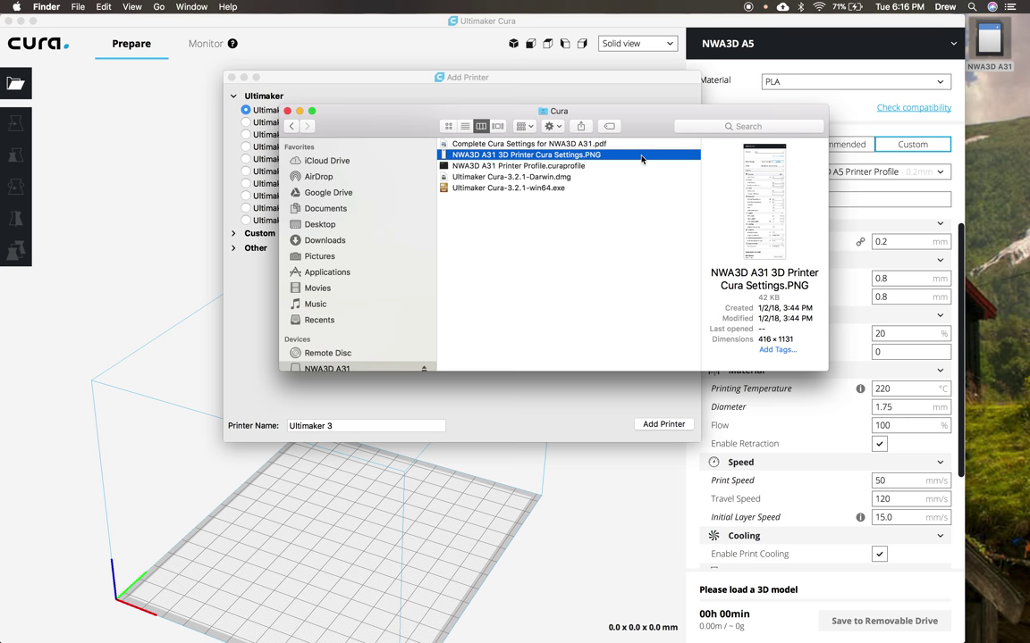
{"action": "key", "text": "space"}
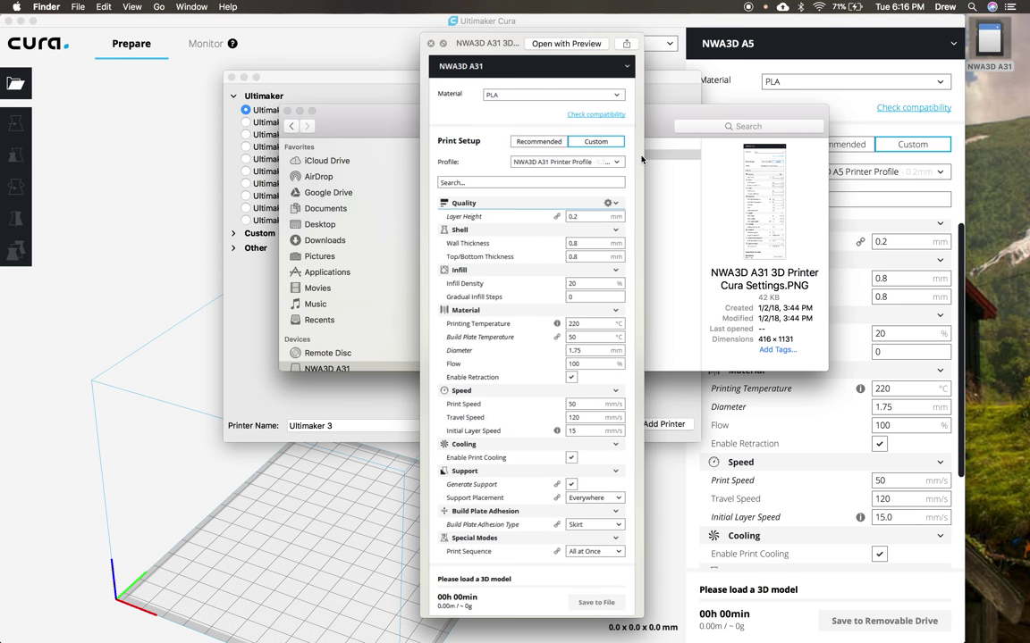
{"action": "key", "text": "space"}
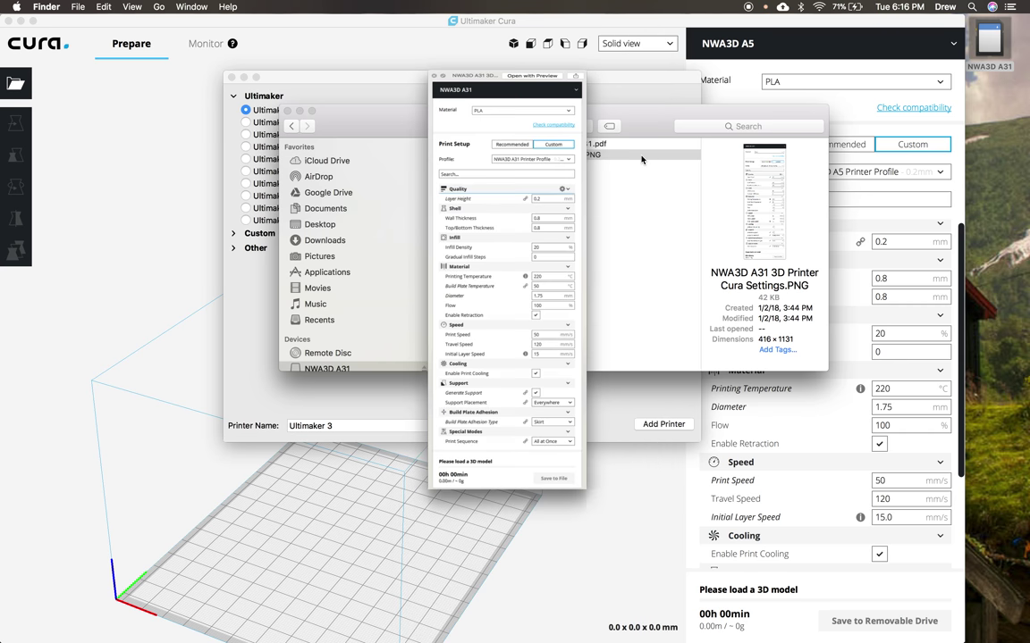
{"action": "left_click", "coordinate": [601, 144]}
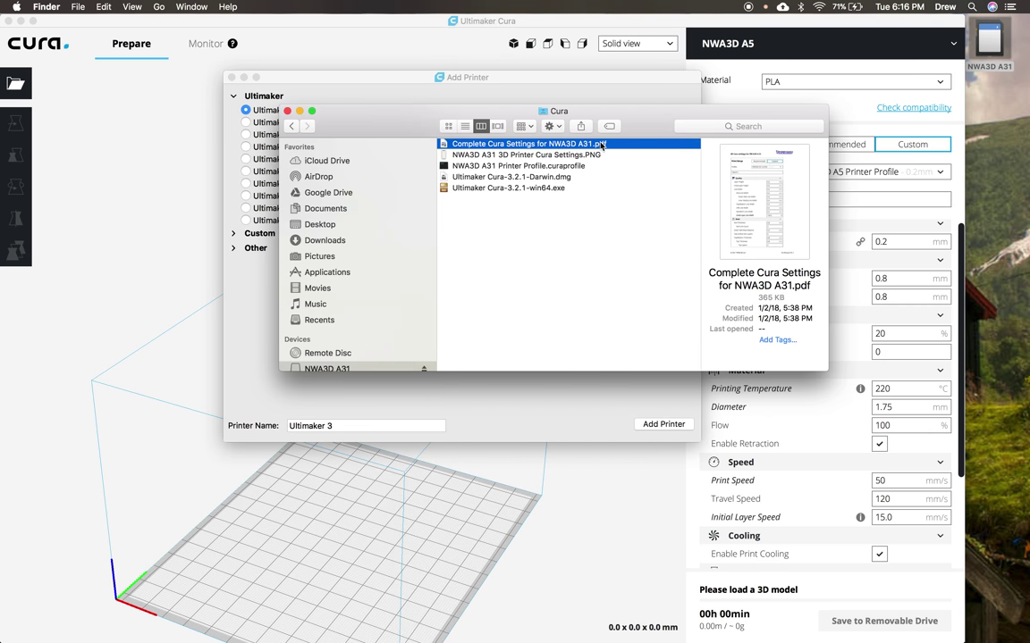
{"action": "key", "text": "space"}
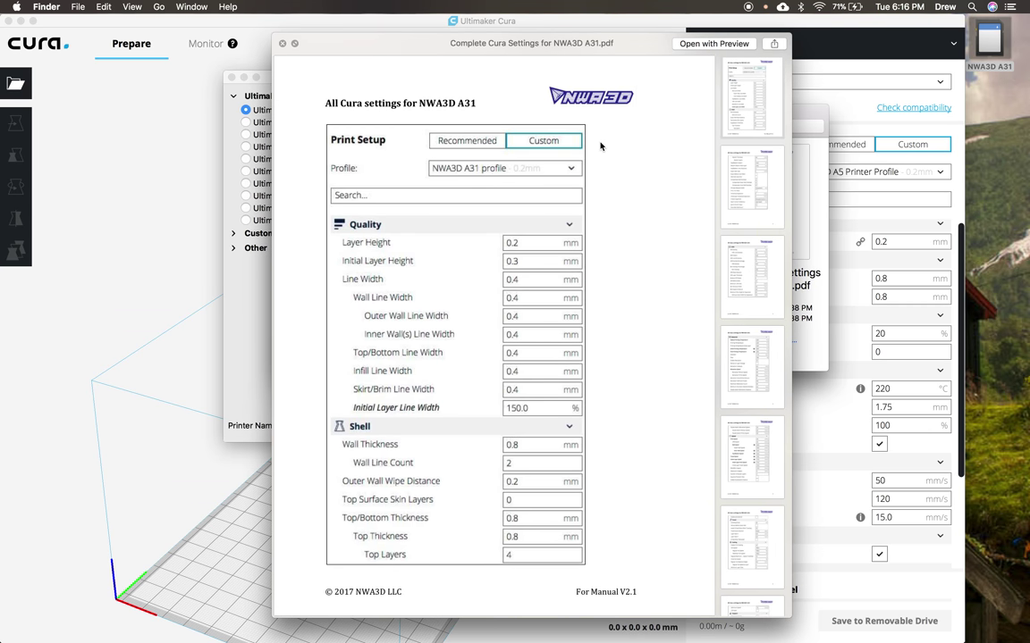
{"action": "key", "text": "space"}
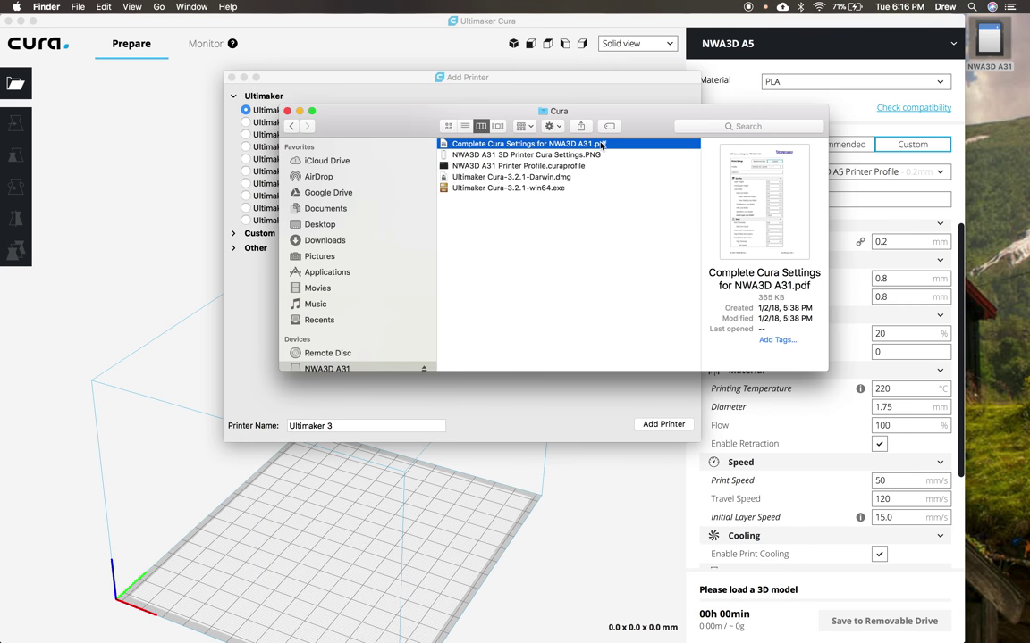
{"action": "left_click", "coordinate": [592, 165]}
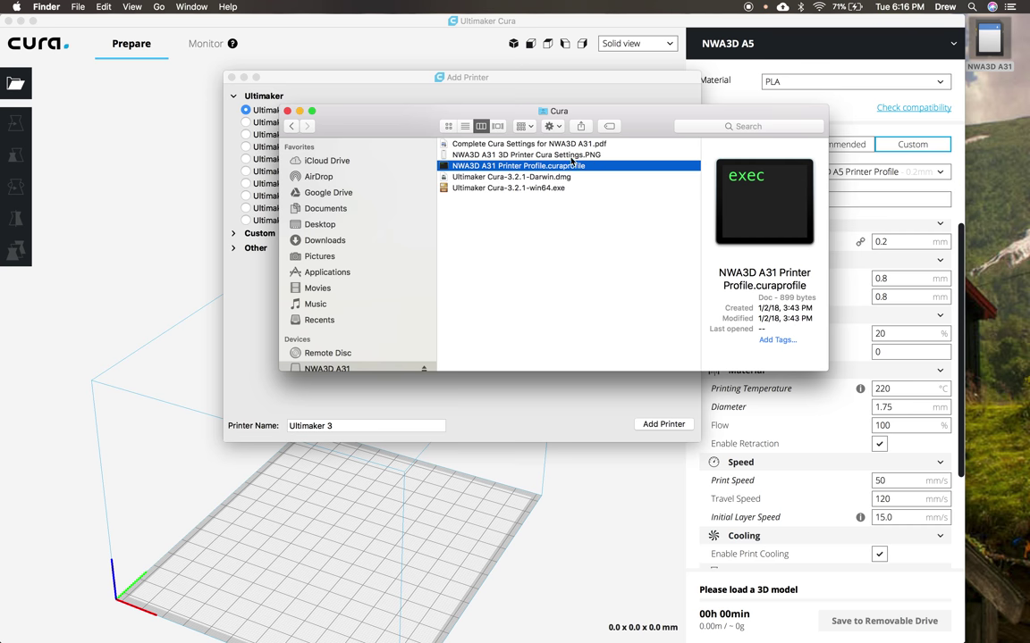
Switch back to Ultimaker Cura and add a Custom FDM printer named NWA3D A31.
{"action": "left_click", "coordinate": [417, 79]}
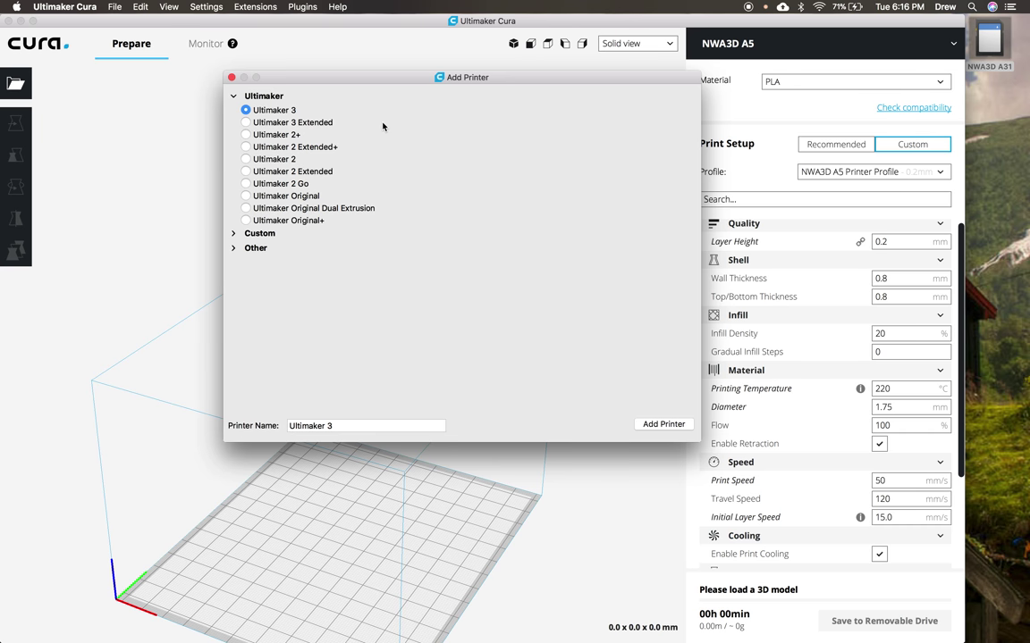
{"action": "left_click", "coordinate": [232, 79]}
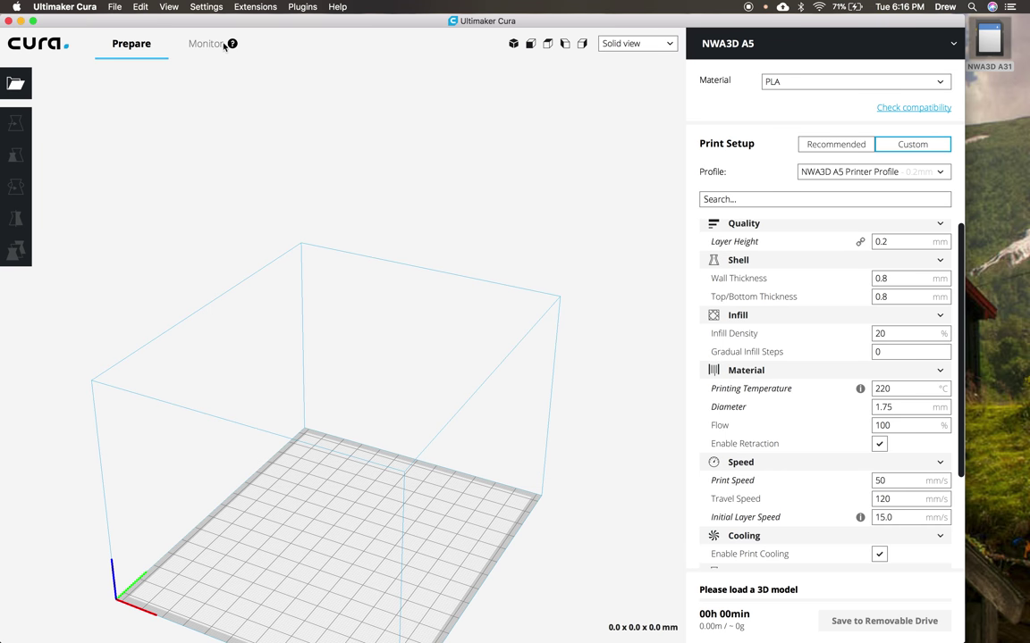
{"action": "left_click", "coordinate": [205, 6]}
{"action": "mouse_move", "coordinate": [211, 21]}
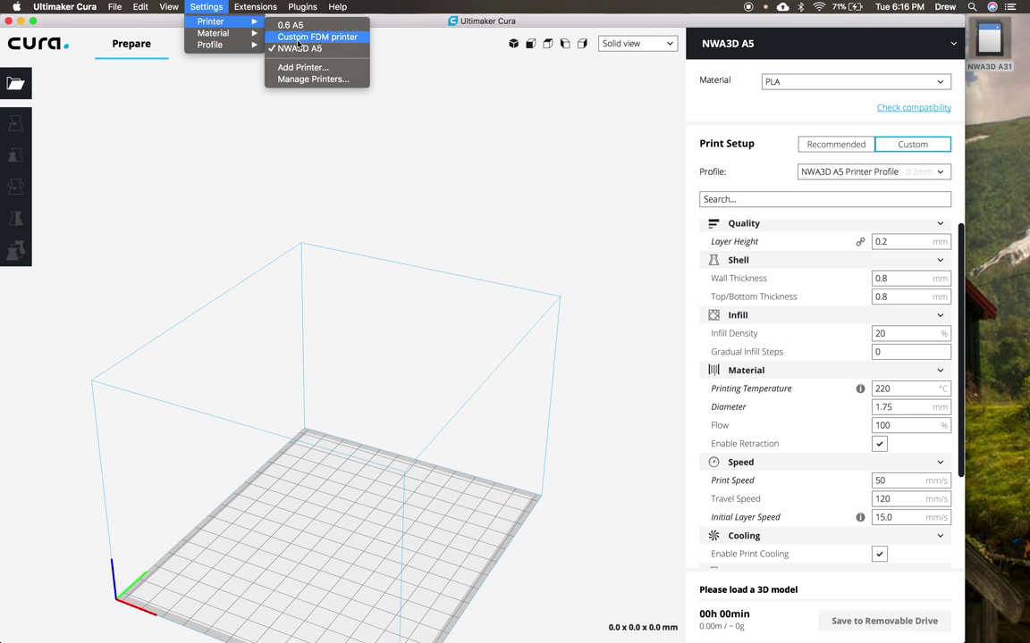
{"action": "left_click", "coordinate": [302, 67]}
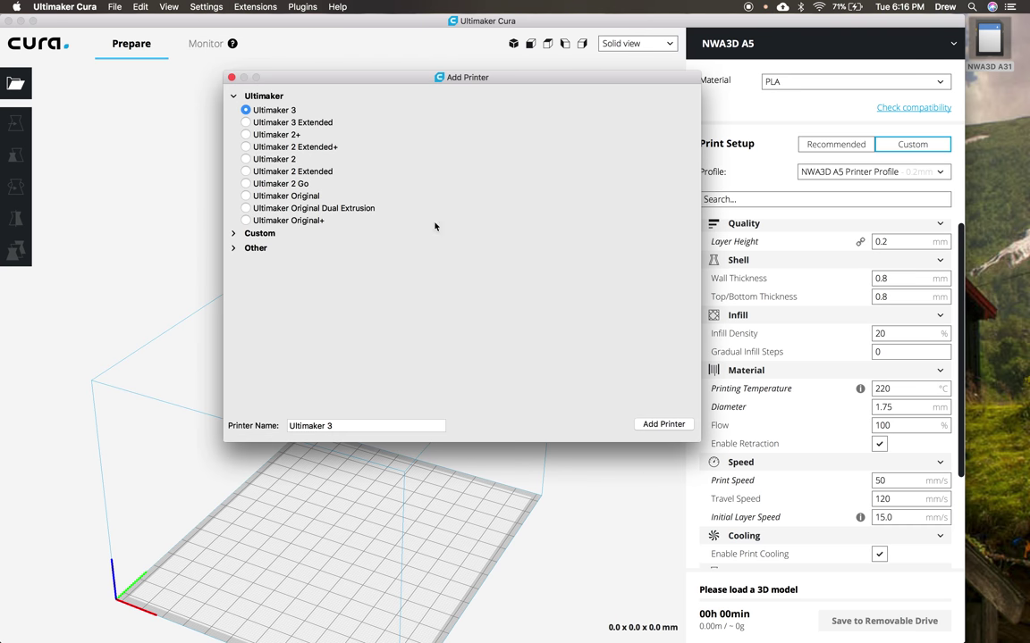
{"action": "left_click", "coordinate": [233, 234]}
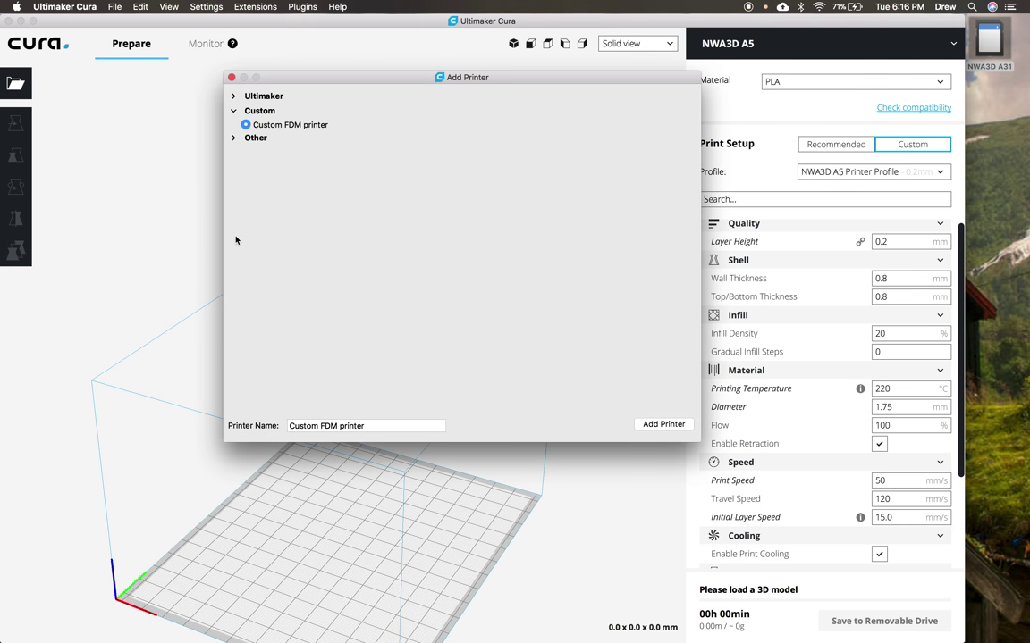
{"action": "triple_click", "coordinate": [323, 426]}
{"action": "type", "text": "NWA3D"}
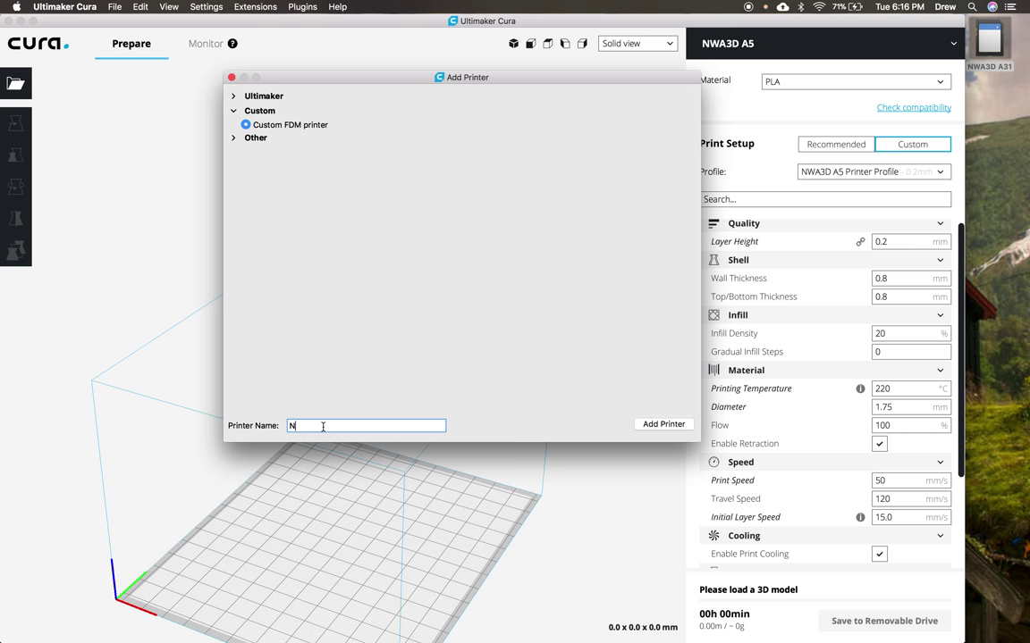
{"action": "type", "text": " A31"}
{"action": "left_click", "coordinate": [671, 428]}
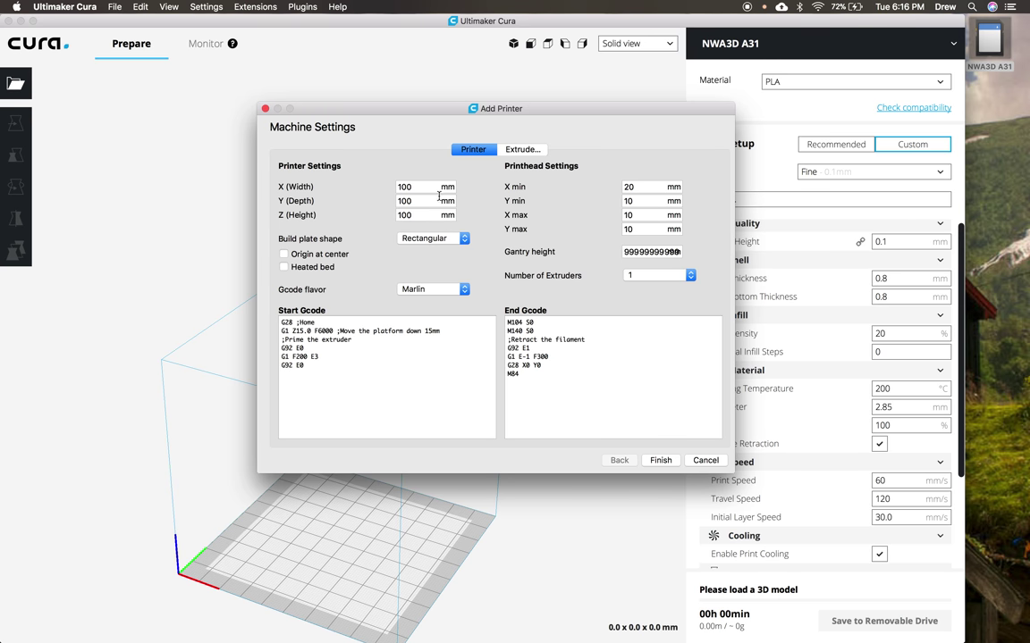
Set the build volume to 300 mm width, 300 mm depth and 400 mm height, and enable the heated bed.
{"action": "left_click", "coordinate": [402, 189]}
{"action": "key", "text": "BackSpace"}
{"action": "type", "text": "3"}
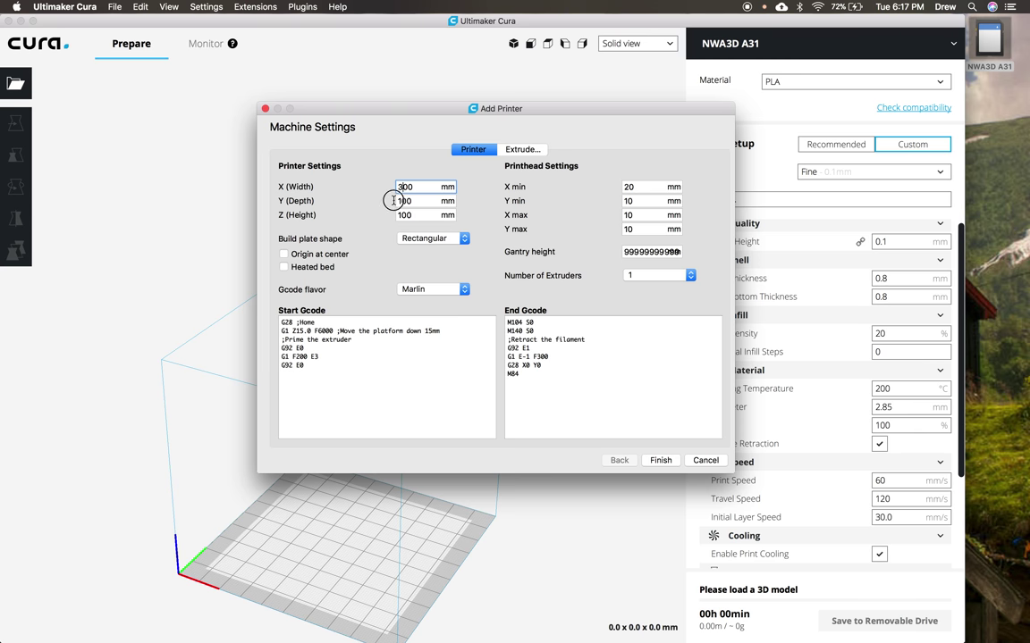
{"action": "left_click", "coordinate": [400, 201]}
{"action": "key", "text": "BackSpace"}
{"action": "type", "text": "3"}
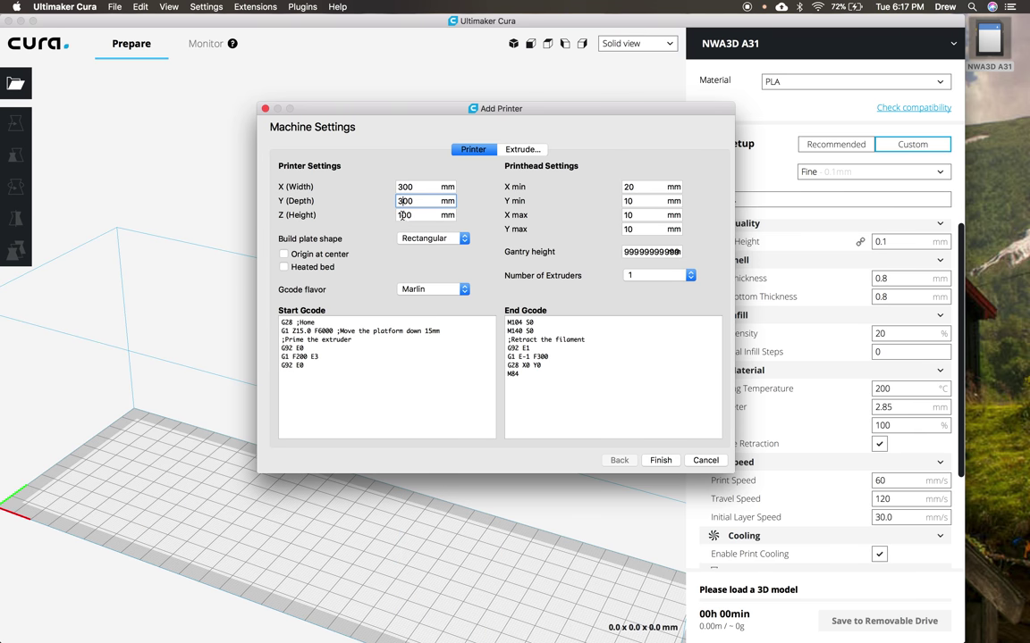
{"action": "left_click", "coordinate": [400, 215]}
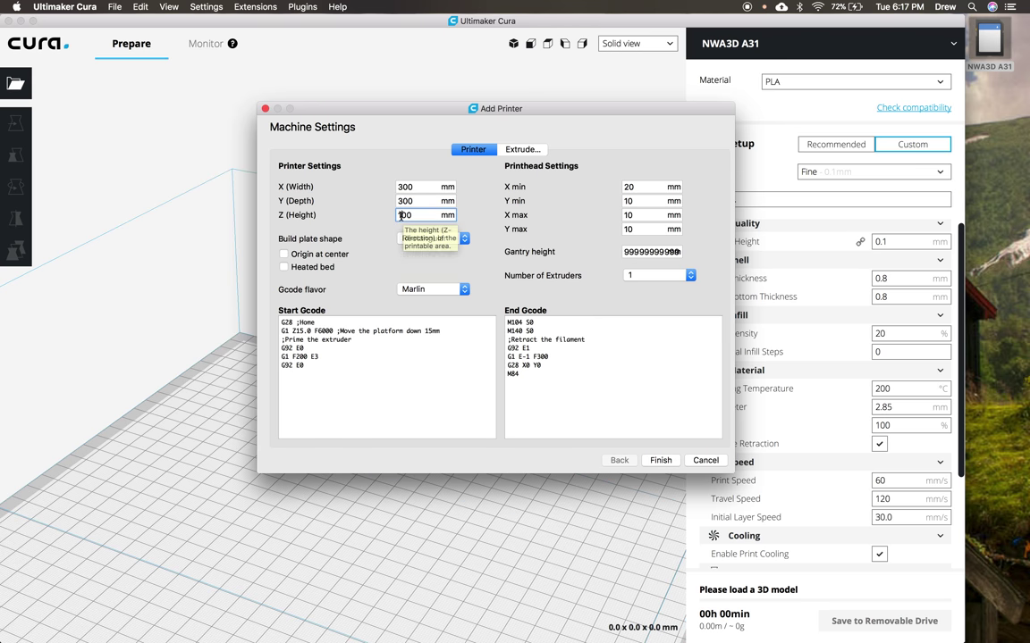
{"action": "key", "text": "BackSpace"}
{"action": "type", "text": "4"}
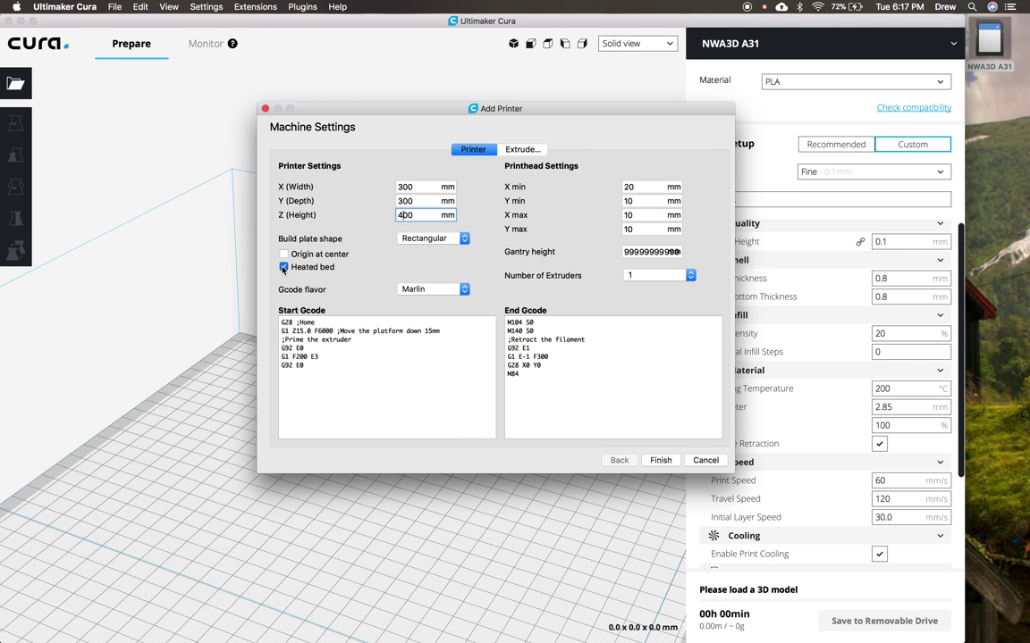
Set the new printer's Gcode flavor to RepRap.
{"action": "left_click", "coordinate": [464, 289]}
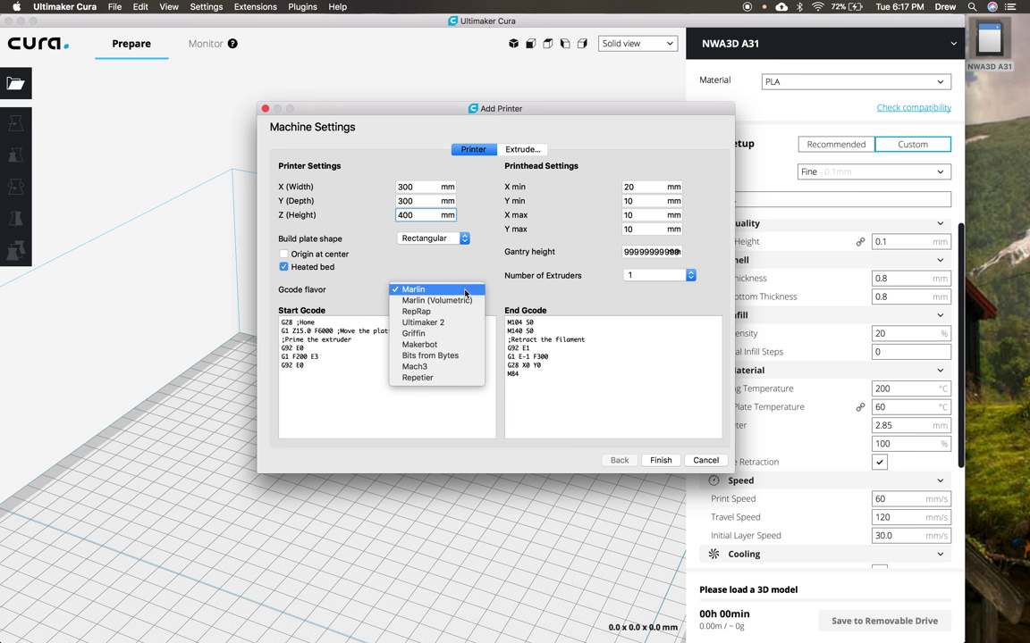
{"action": "key", "text": "Escape"}
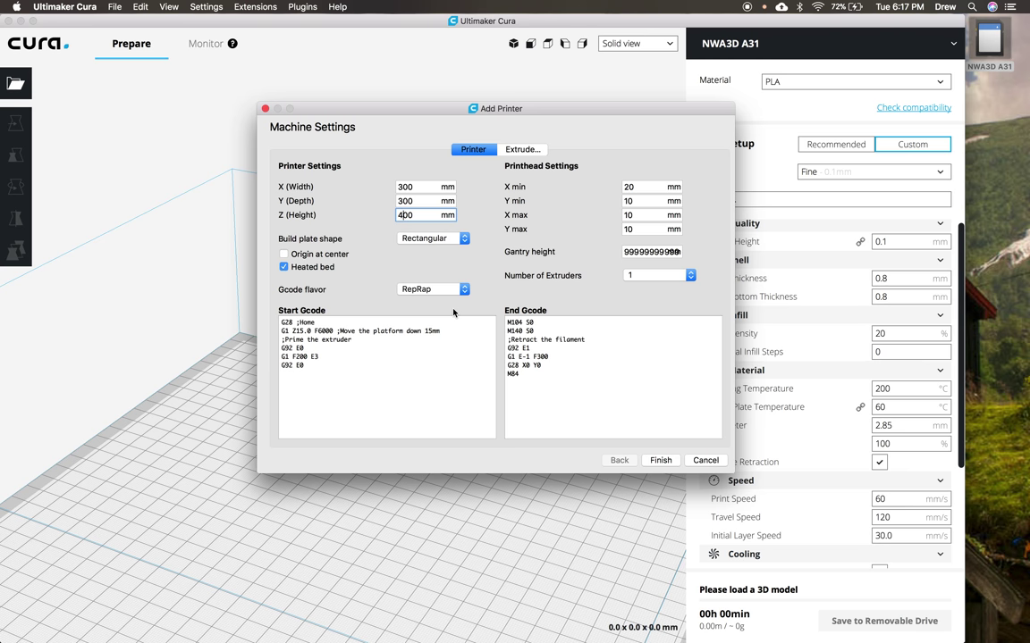
Set the extruder's compatible material diameter to 1.75 mm and finish the machine setup.
{"action": "left_click", "coordinate": [523, 151]}
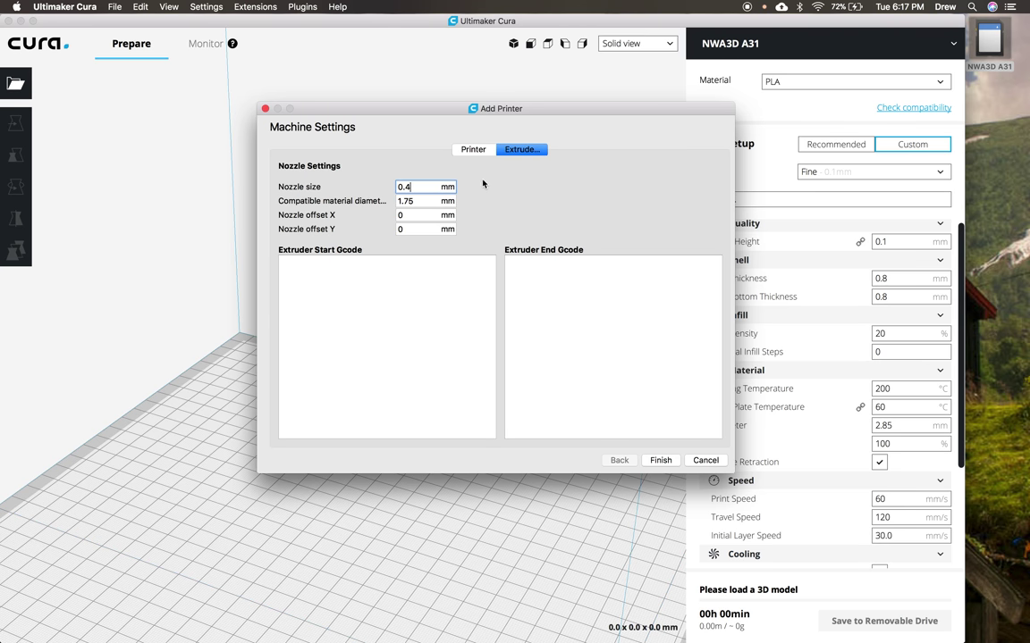
{"action": "left_click", "coordinate": [420, 202]}
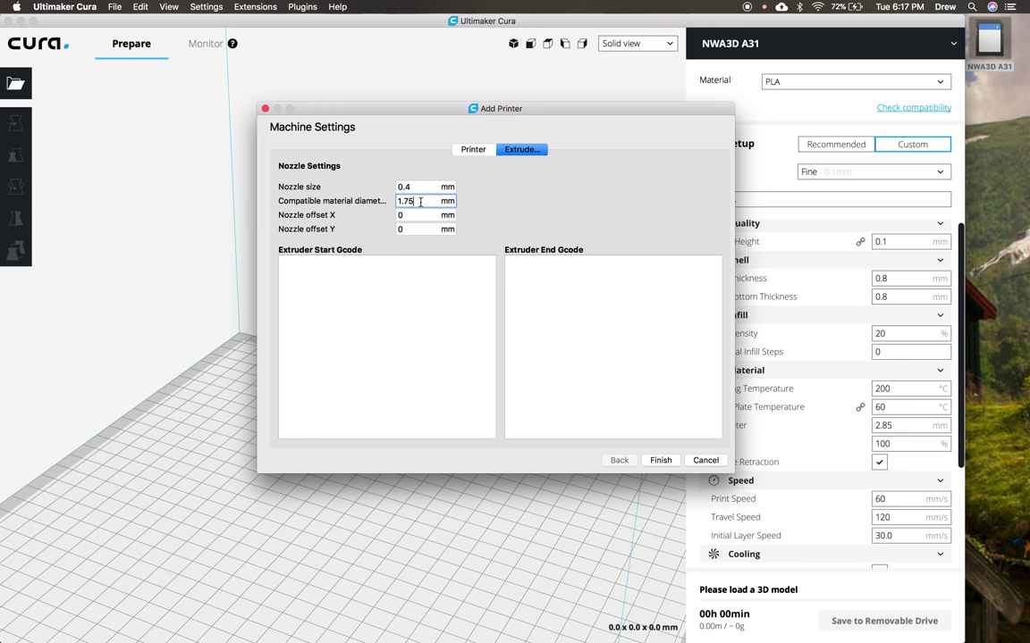
{"action": "left_click_drag", "start_coordinate": [420, 202], "coordinate": [391, 202]}
{"action": "type", "text": "1.75"}
{"action": "left_click", "coordinate": [473, 150]}
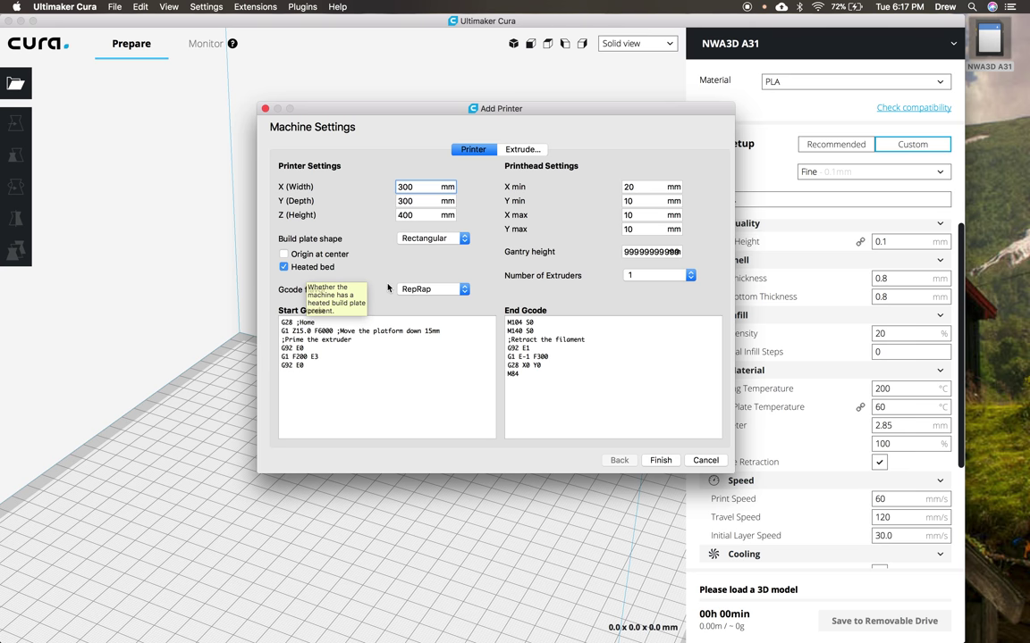
{"action": "left_click", "coordinate": [660, 460]}
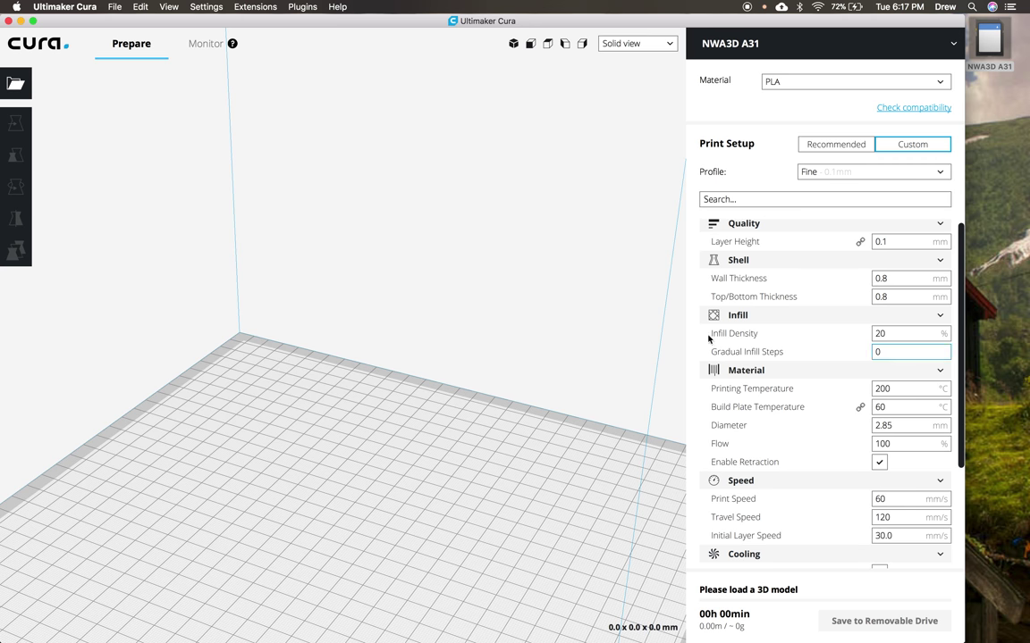
Import NWA3D A31 Printer Profile.curaprofile from the Cura folder on the NWA3D A31 card into the print profiles.
{"action": "left_click", "coordinate": [938, 172]}
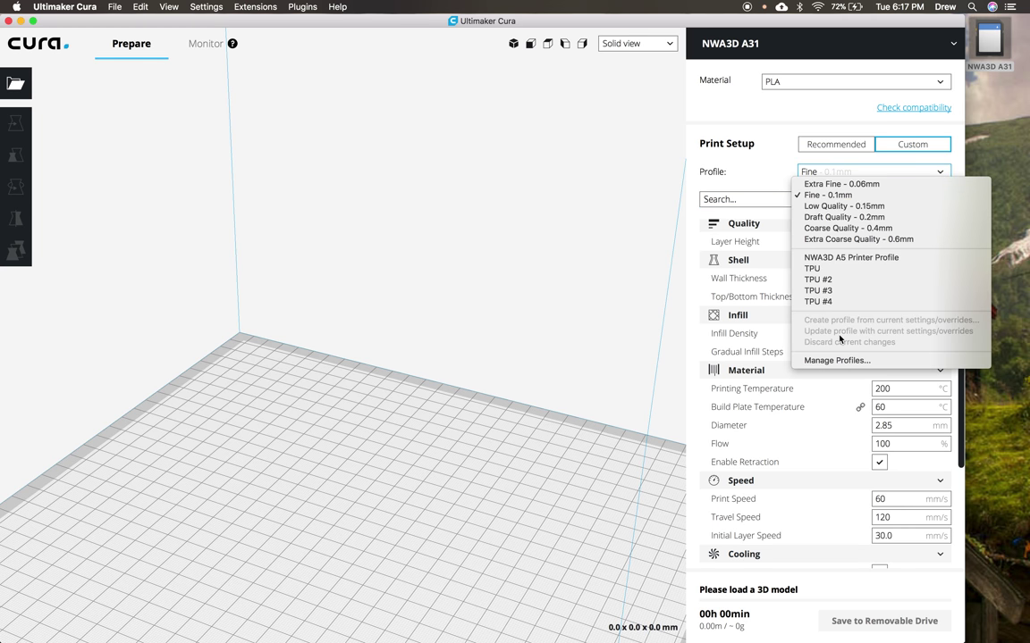
{"action": "left_click", "coordinate": [833, 361]}
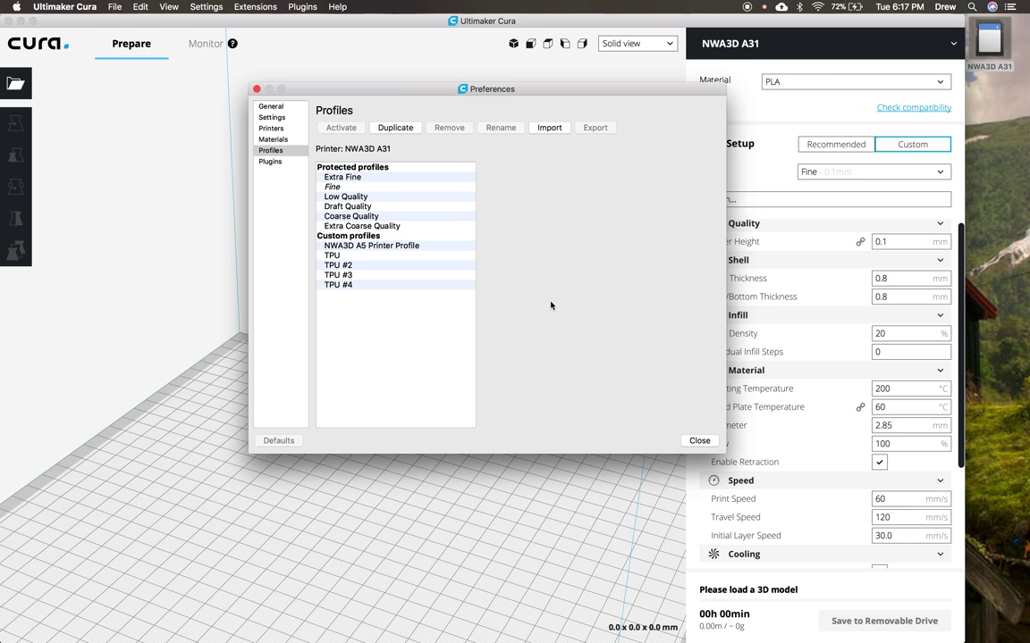
{"action": "left_click", "coordinate": [551, 128]}
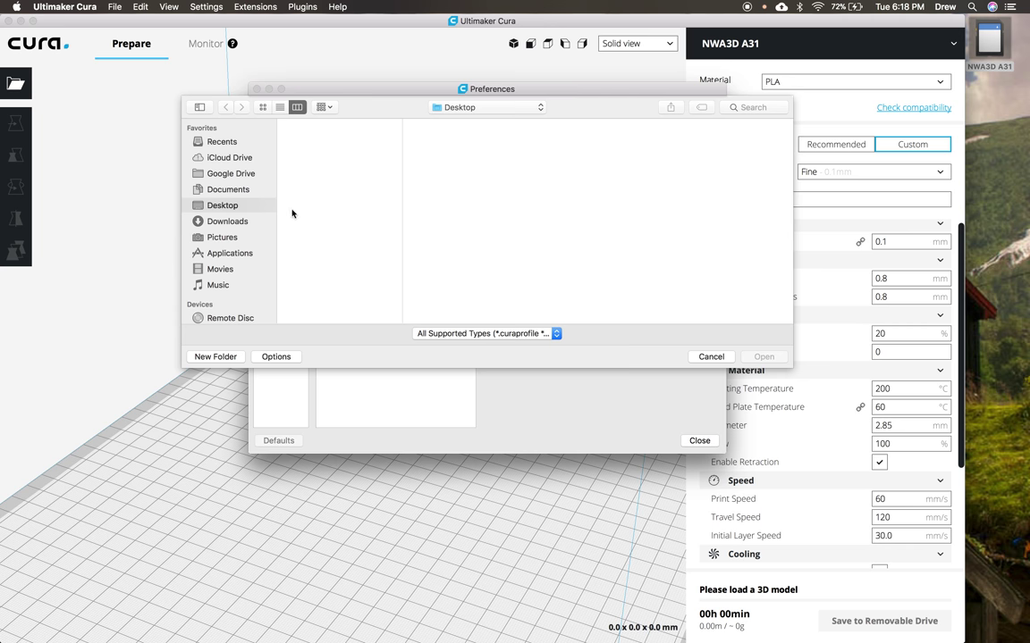
{"action": "scroll", "coordinate": [224, 264], "scroll_direction": "down", "scroll_amount": 2}
{"action": "scroll", "coordinate": [224, 268], "scroll_direction": "down", "scroll_amount": 2}
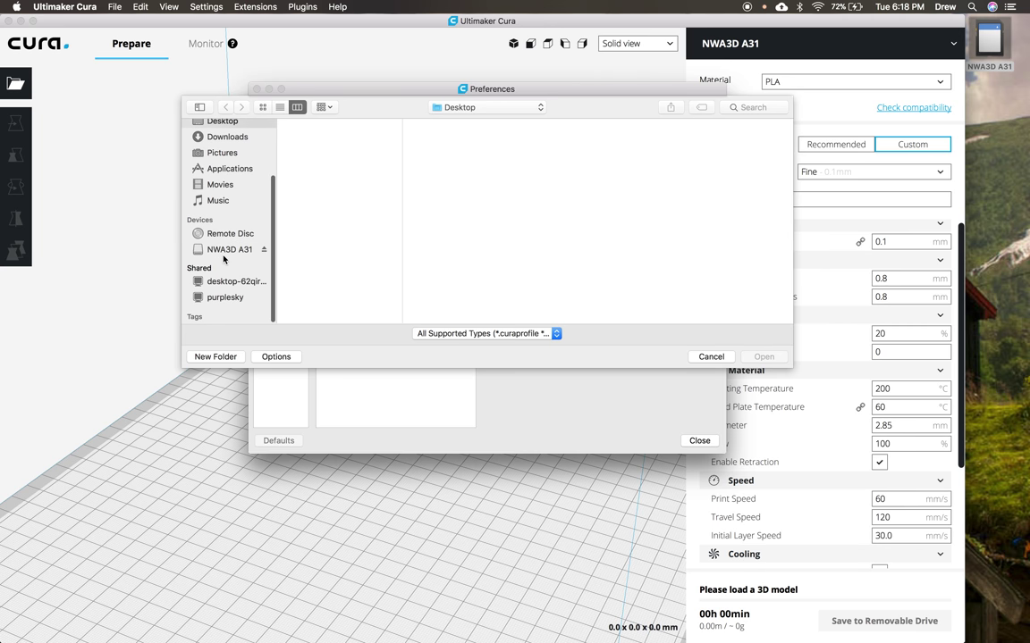
{"action": "left_click", "coordinate": [226, 252]}
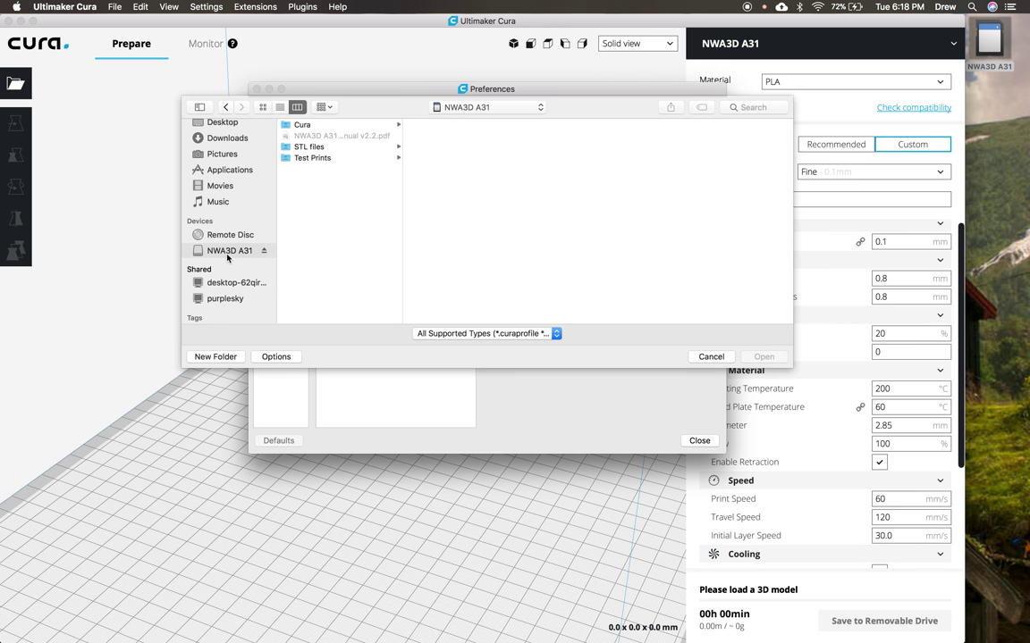
{"action": "left_click", "coordinate": [327, 126]}
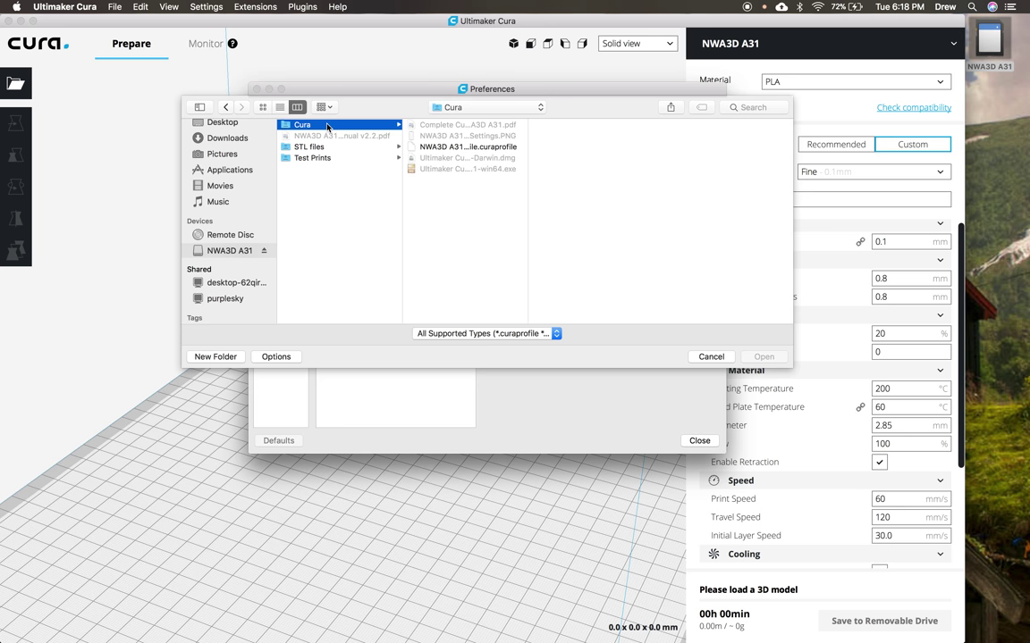
{"action": "left_click", "coordinate": [460, 149]}
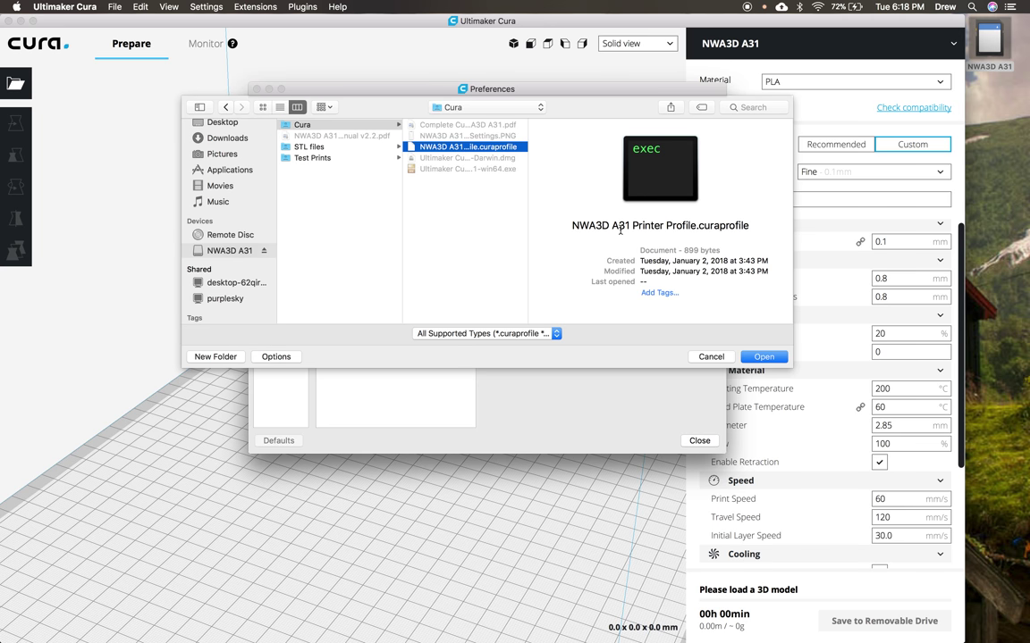
{"action": "left_click", "coordinate": [764, 356]}
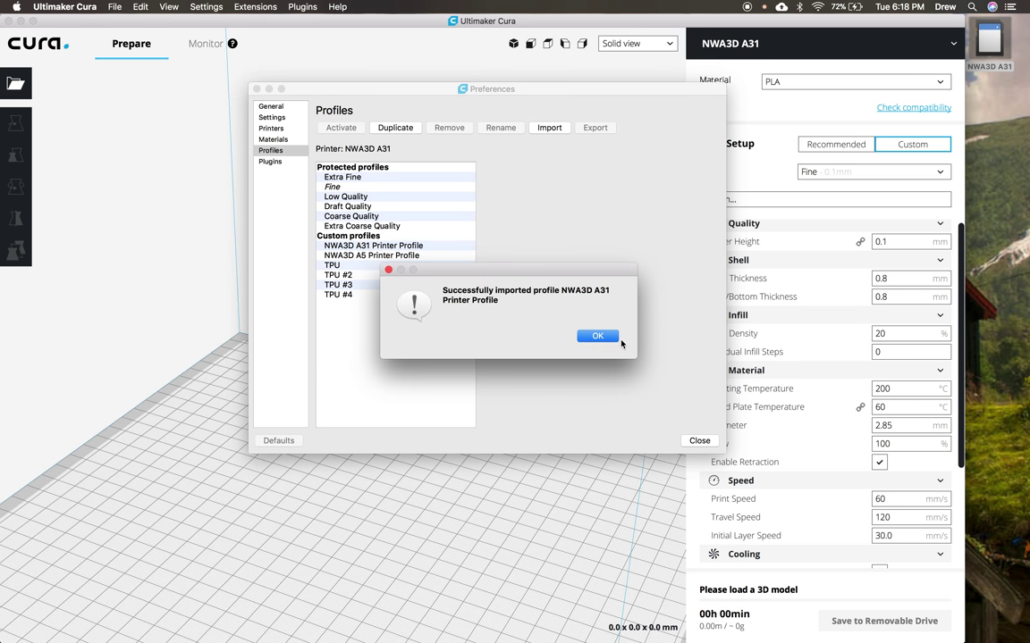
{"action": "left_click", "coordinate": [605, 338]}
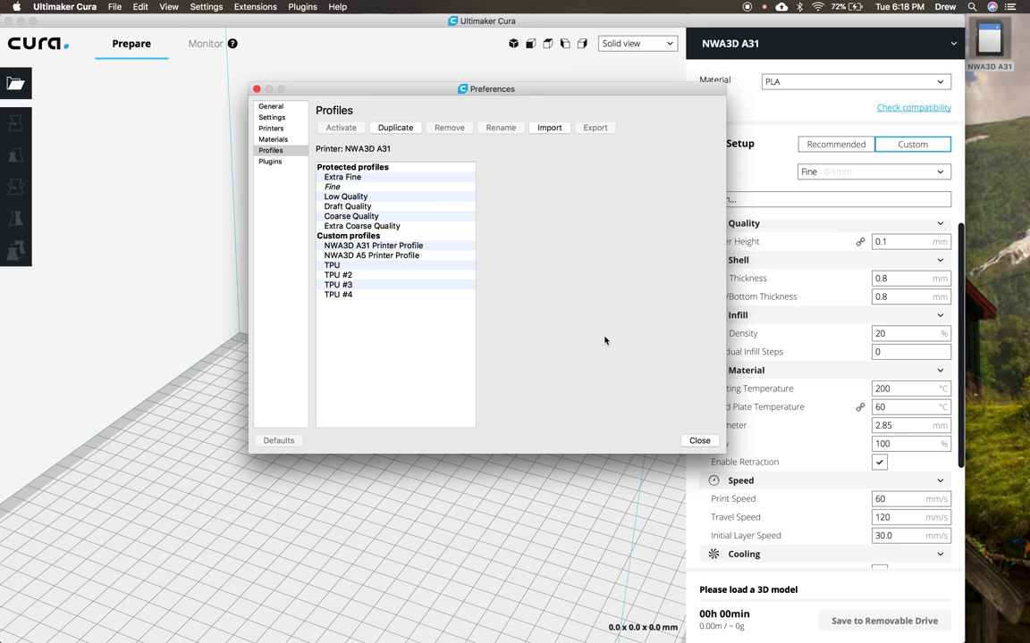
{"action": "left_click", "coordinate": [699, 441]}
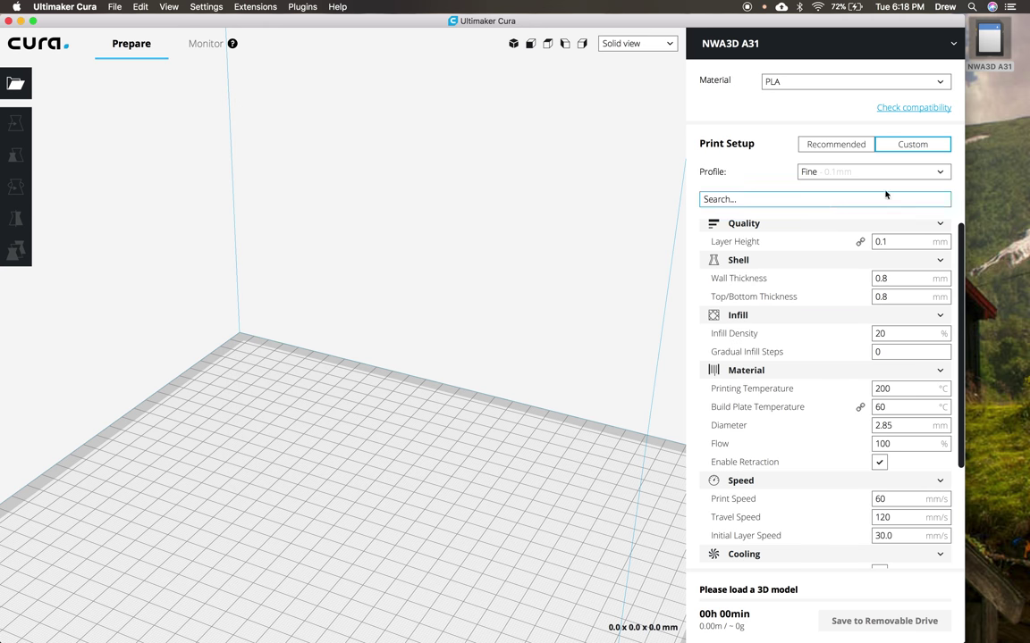
Activate the NWA3D A31 Printer Profile and select PLA as the material.
{"action": "left_click", "coordinate": [937, 172]}
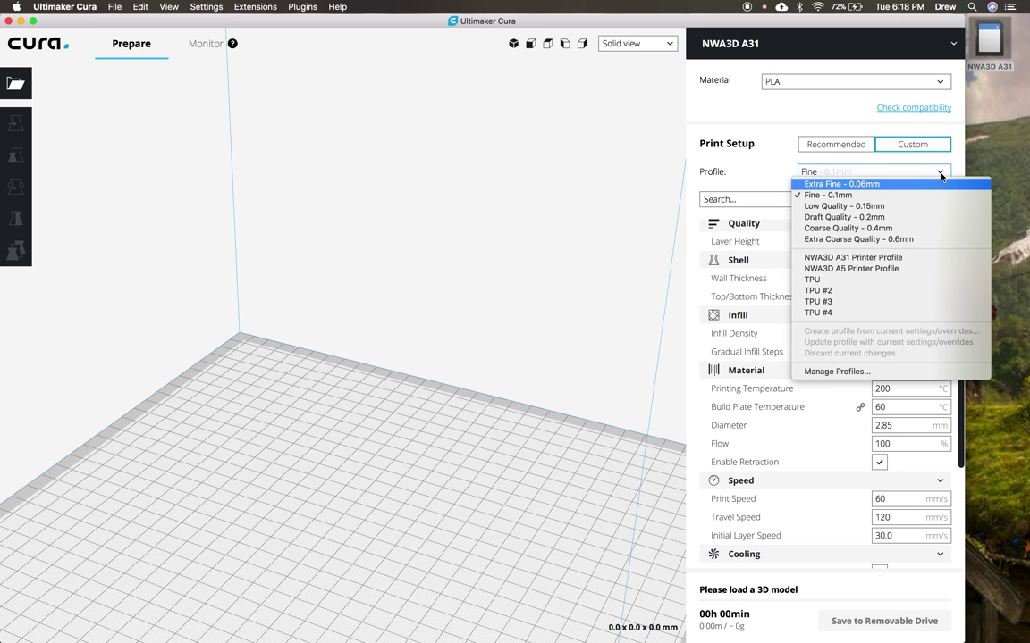
{"action": "left_click", "coordinate": [899, 260]}
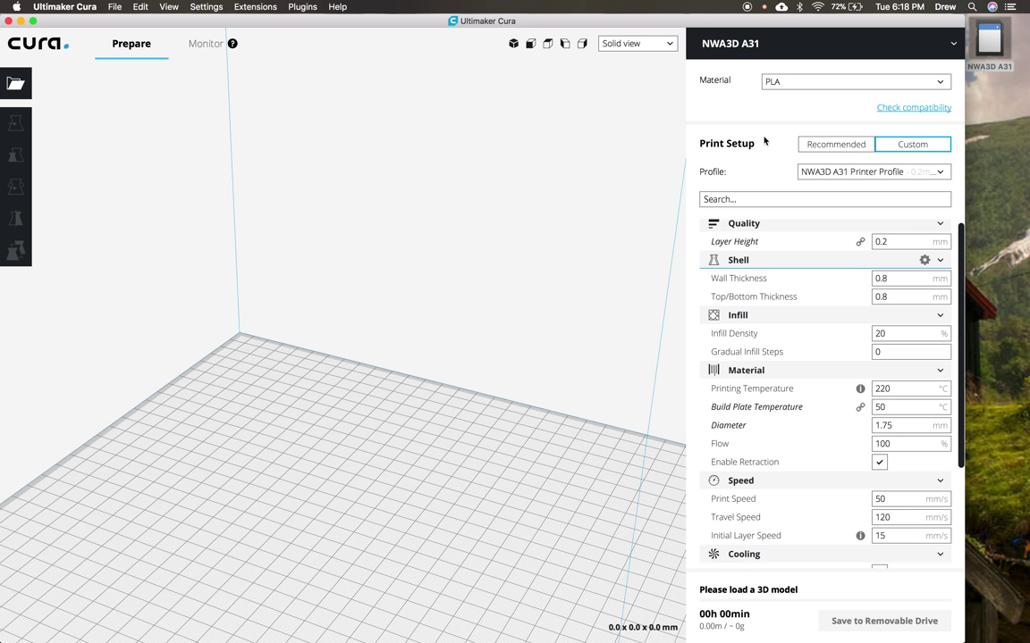
{"action": "left_click", "coordinate": [941, 83]}
{"action": "left_click", "coordinate": [941, 84]}
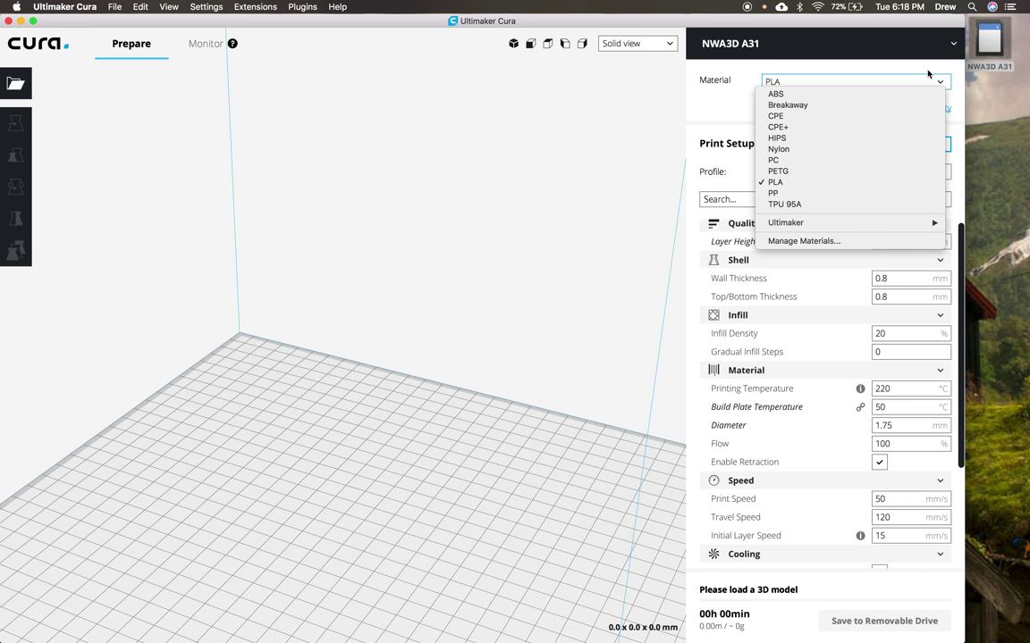
{"action": "left_click", "coordinate": [811, 183]}
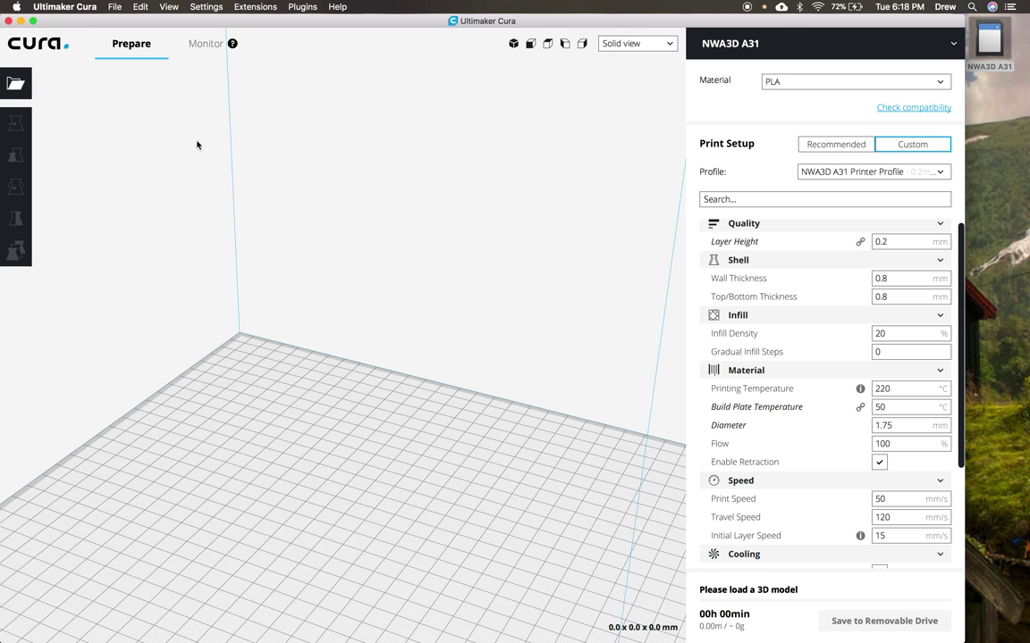
Load the model "Vase - Lofting, Sweeps and Projection.stl" from the STL files folder inside SD CARDS > NWA3D A31.
{"action": "left_click", "coordinate": [16, 85]}
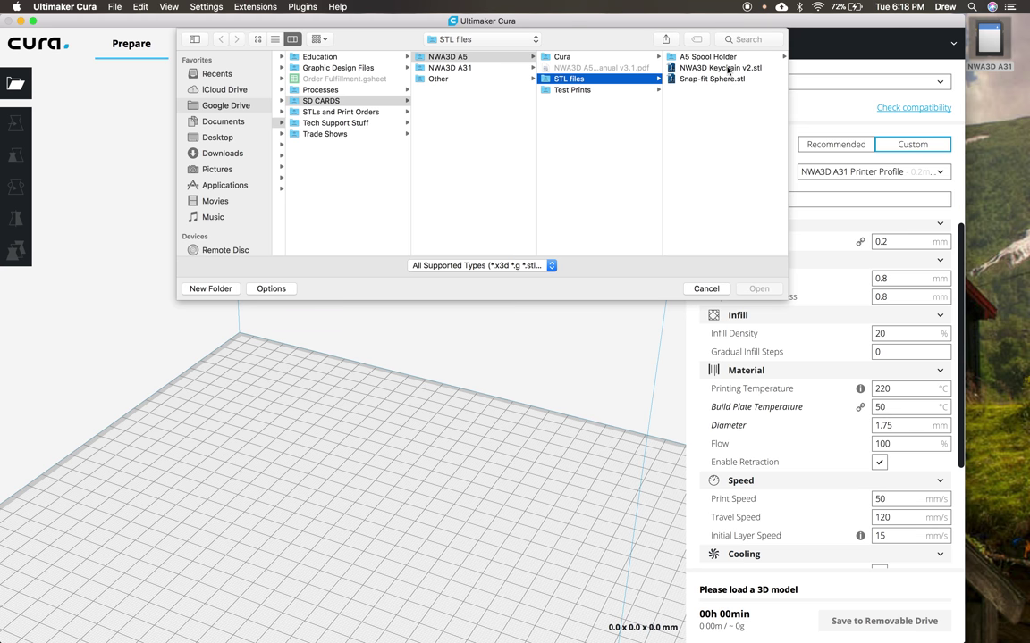
{"action": "left_click", "coordinate": [457, 69]}
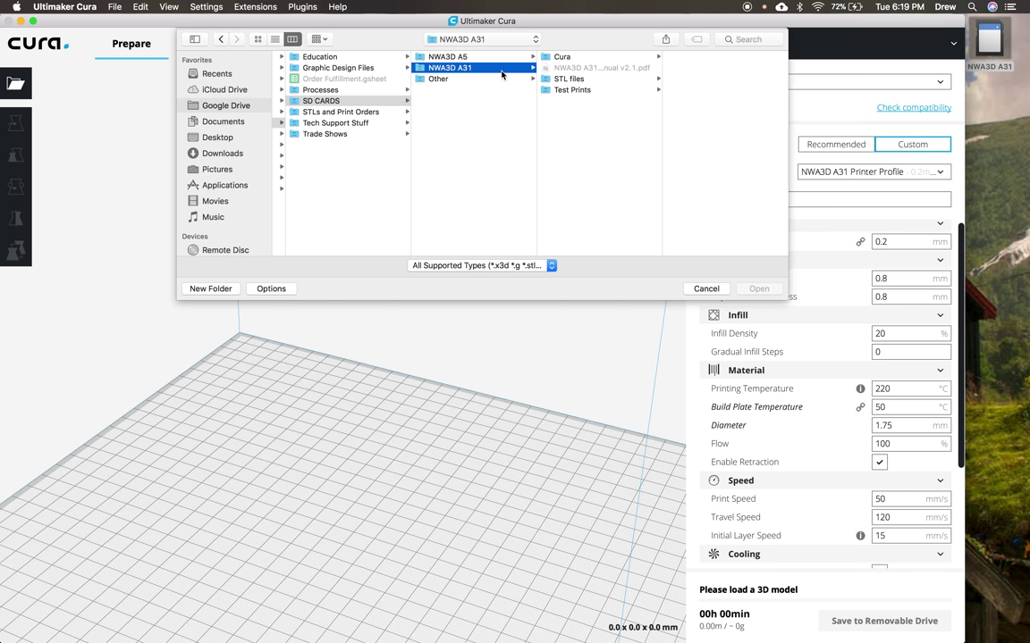
{"action": "left_click", "coordinate": [577, 84]}
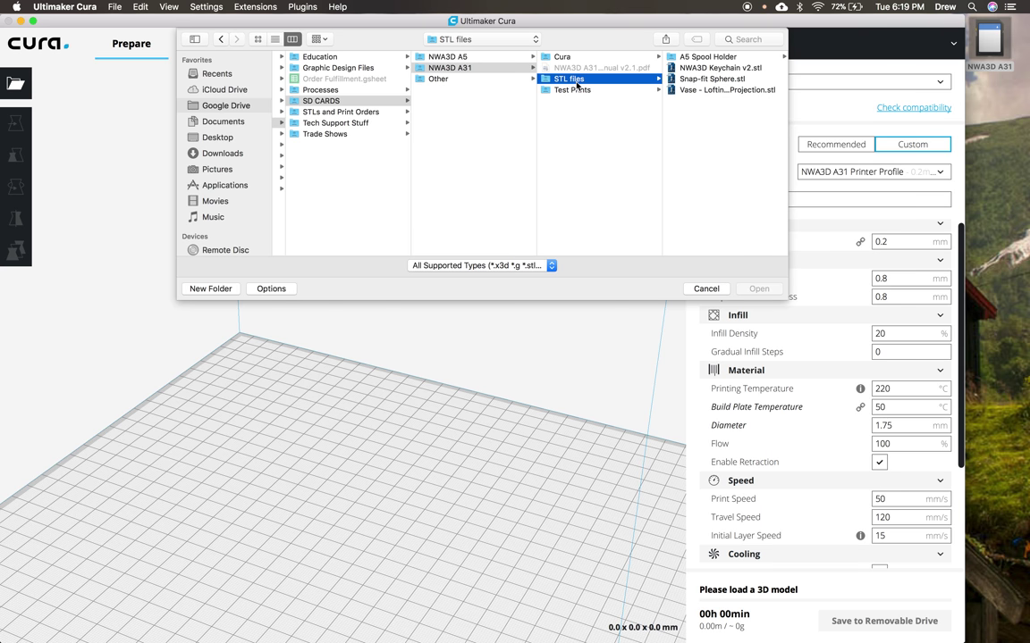
{"action": "left_click", "coordinate": [725, 92]}
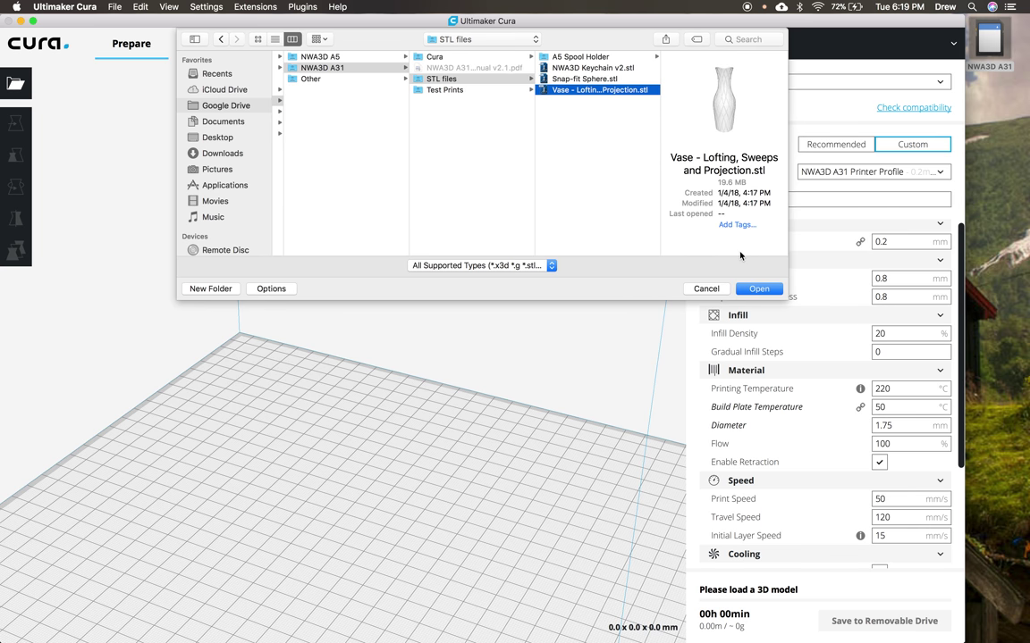
{"action": "left_click", "coordinate": [759, 289]}
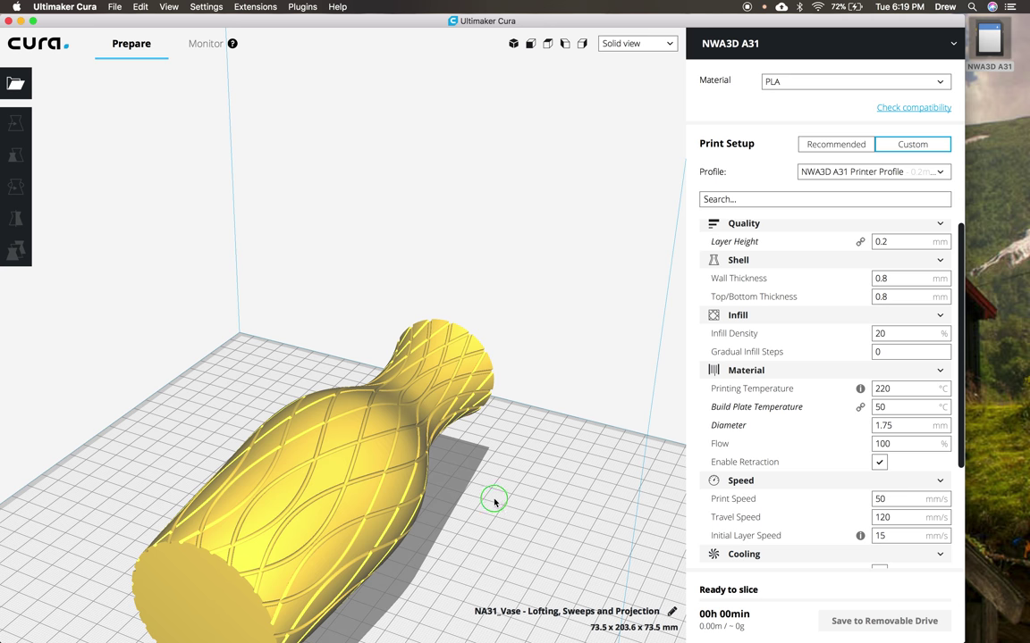
Examine the lying vase from the side and preview its sliced layers and supports in Layer view.
{"action": "right_click_drag", "start_coordinate": [399, 508], "coordinate": [364, 492]}
{"action": "scroll", "coordinate": [364, 491], "scroll_direction": "down", "scroll_amount": 3}
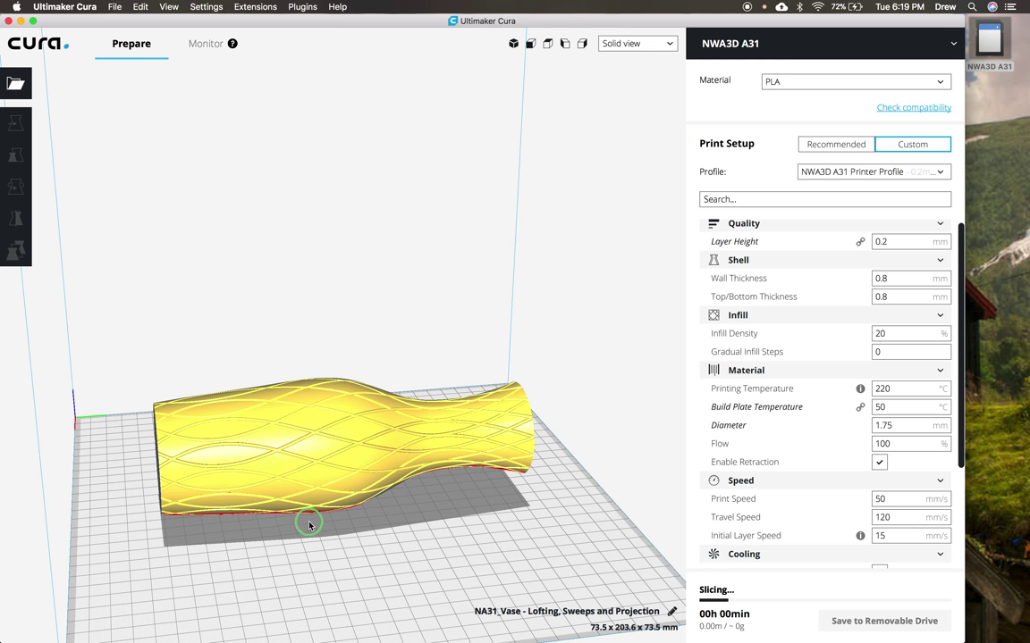
{"action": "right_click_drag", "start_coordinate": [299, 507], "coordinate": [386, 498]}
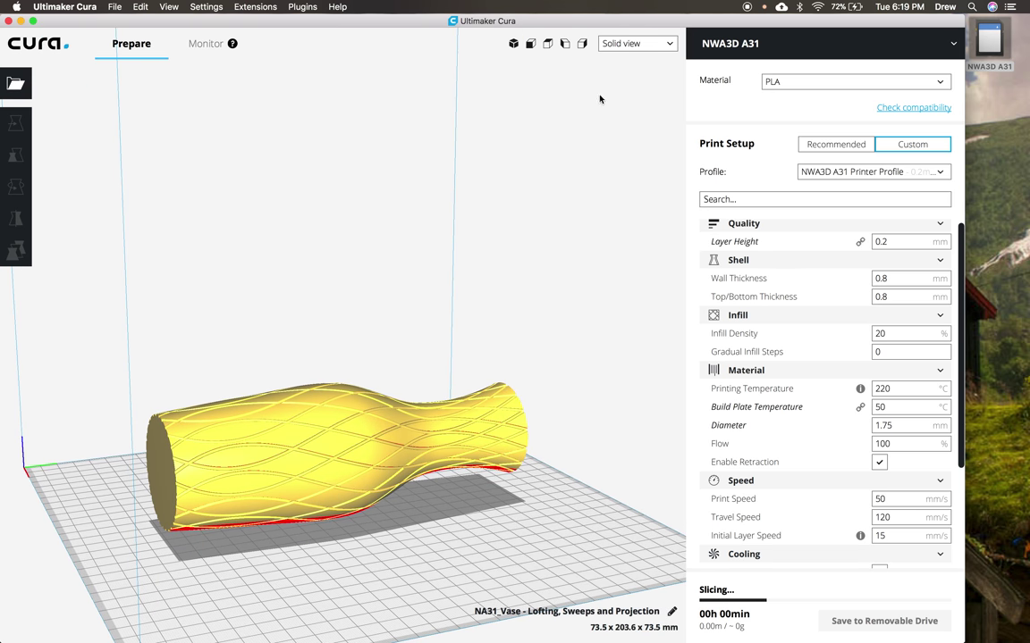
{"action": "left_click", "coordinate": [631, 43]}
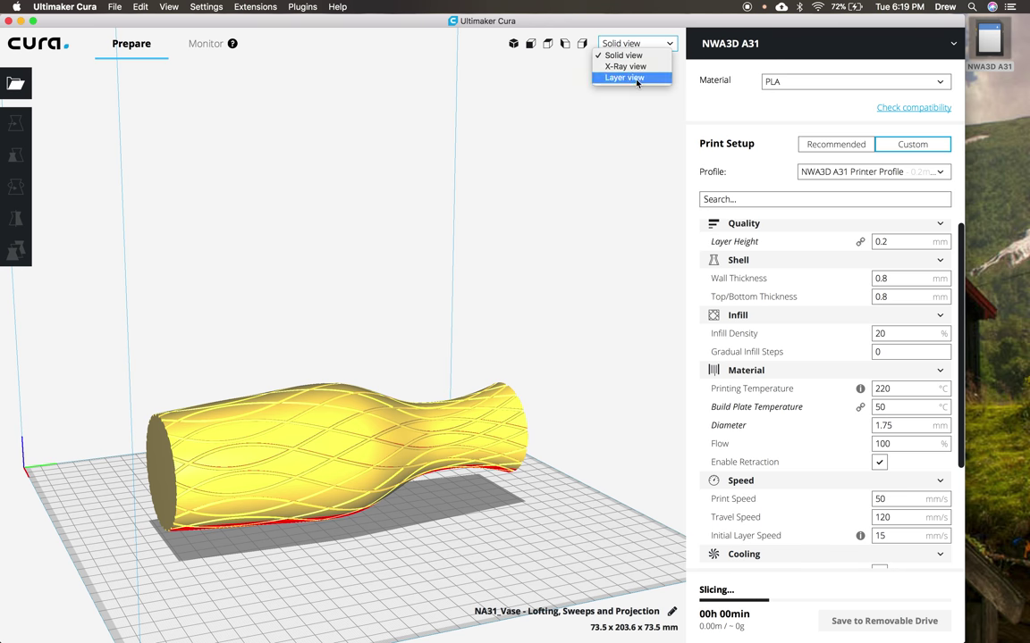
{"action": "left_click", "coordinate": [625, 77]}
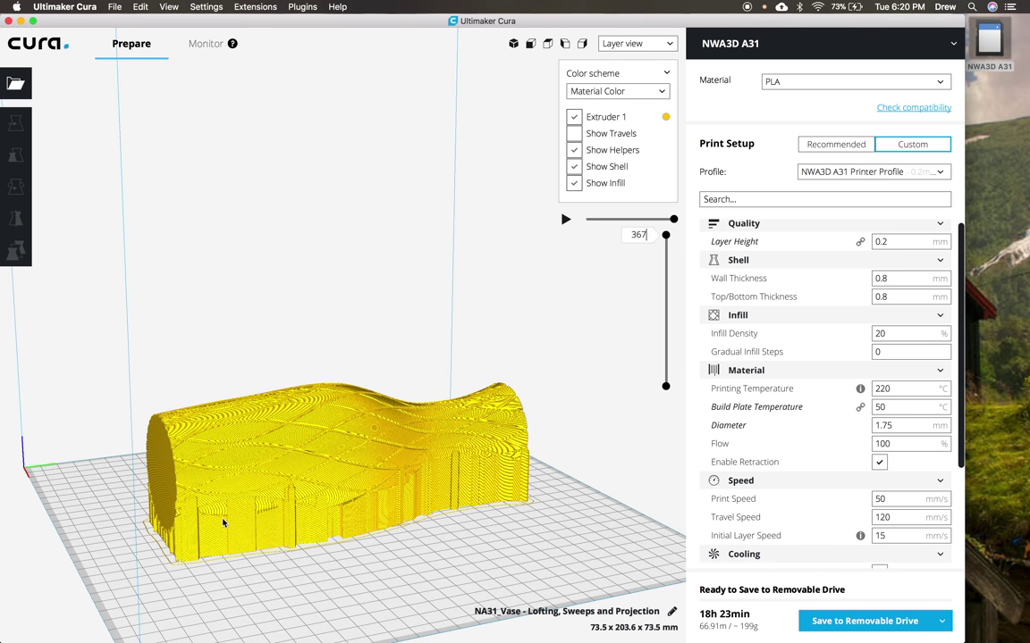
Return to Solid view and rotate the vase about the red X axis so it stands upright on its base.
{"action": "left_click", "coordinate": [666, 43]}
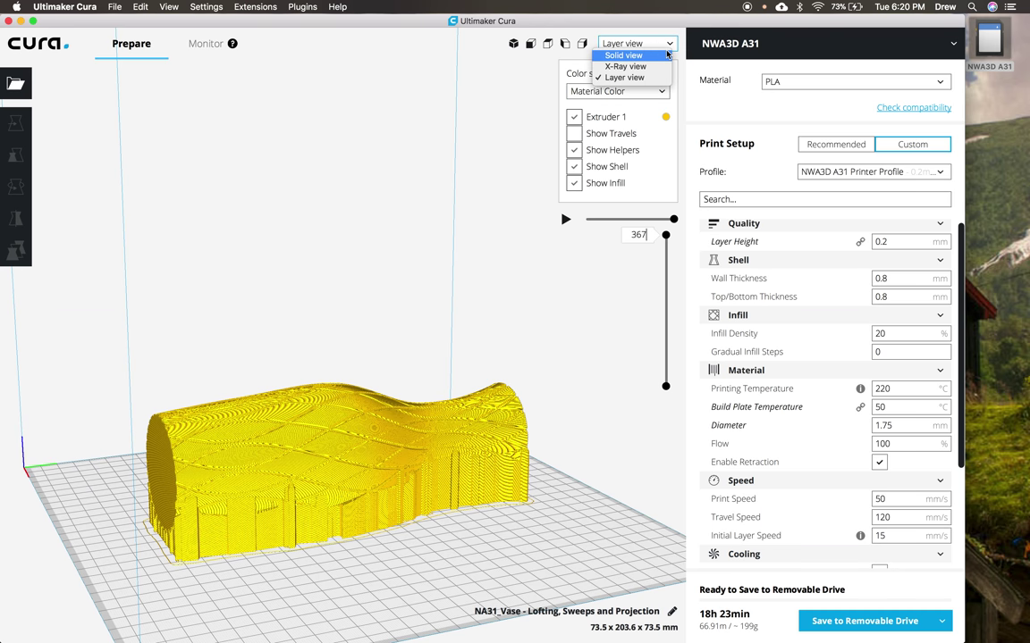
{"action": "left_click", "coordinate": [665, 58]}
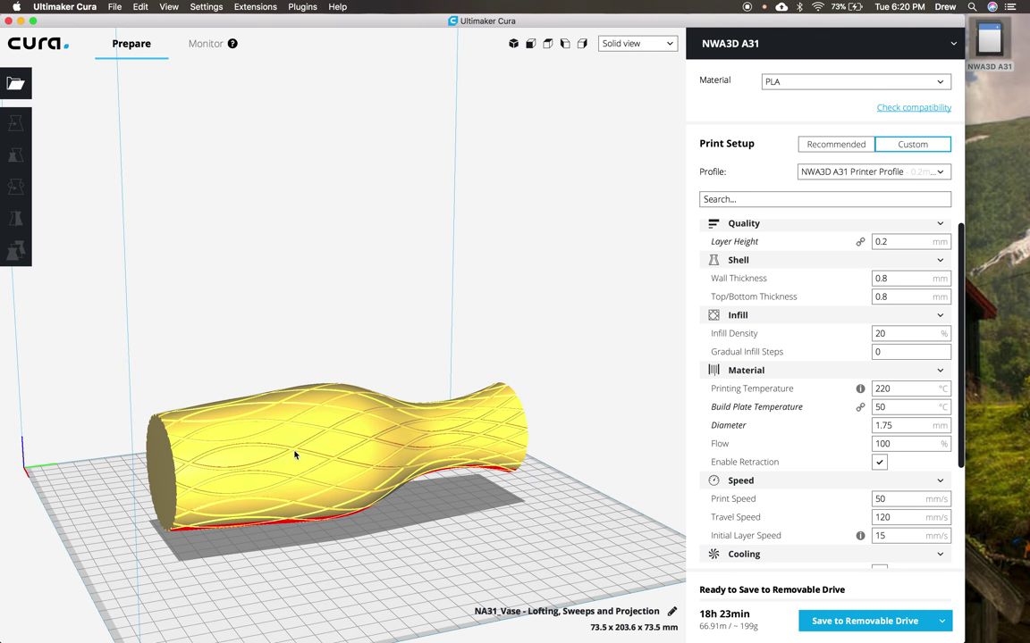
{"action": "left_click", "coordinate": [286, 455]}
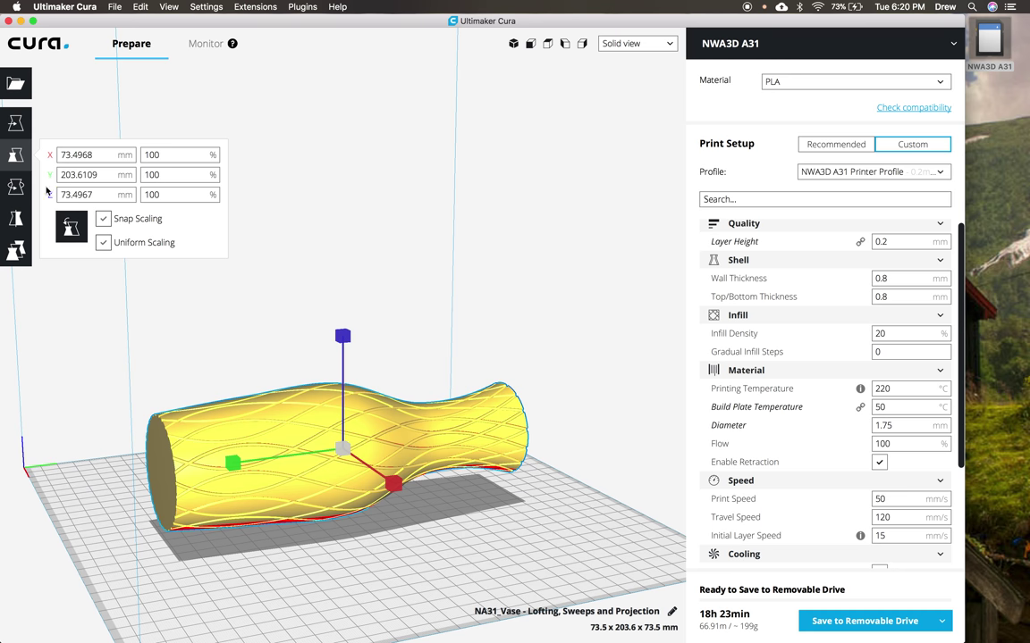
{"action": "left_click", "coordinate": [16, 186]}
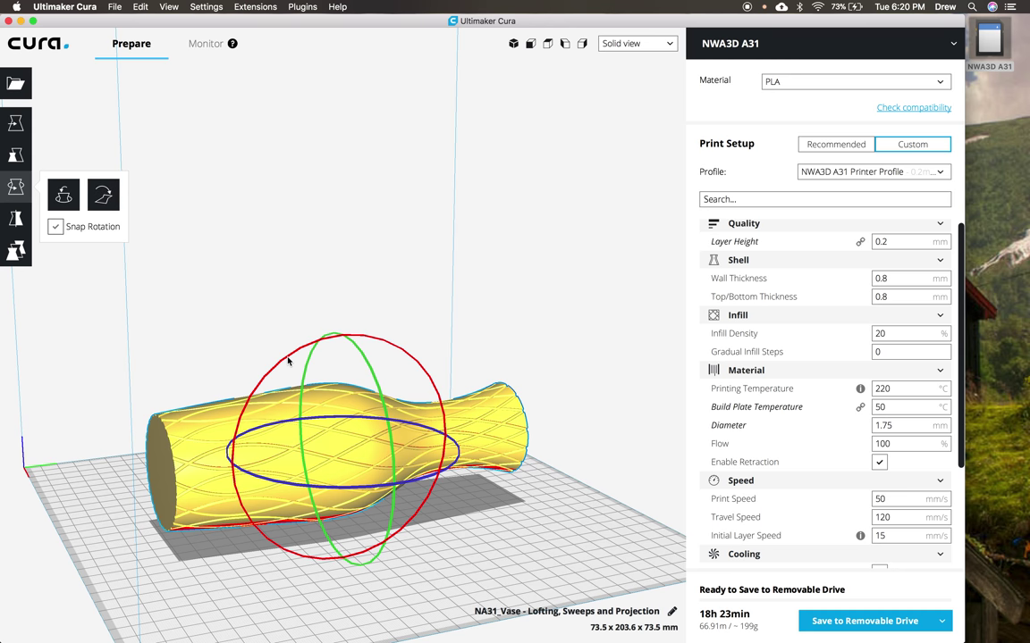
{"action": "left_click_drag", "start_coordinate": [267, 367], "coordinate": [260, 588]}
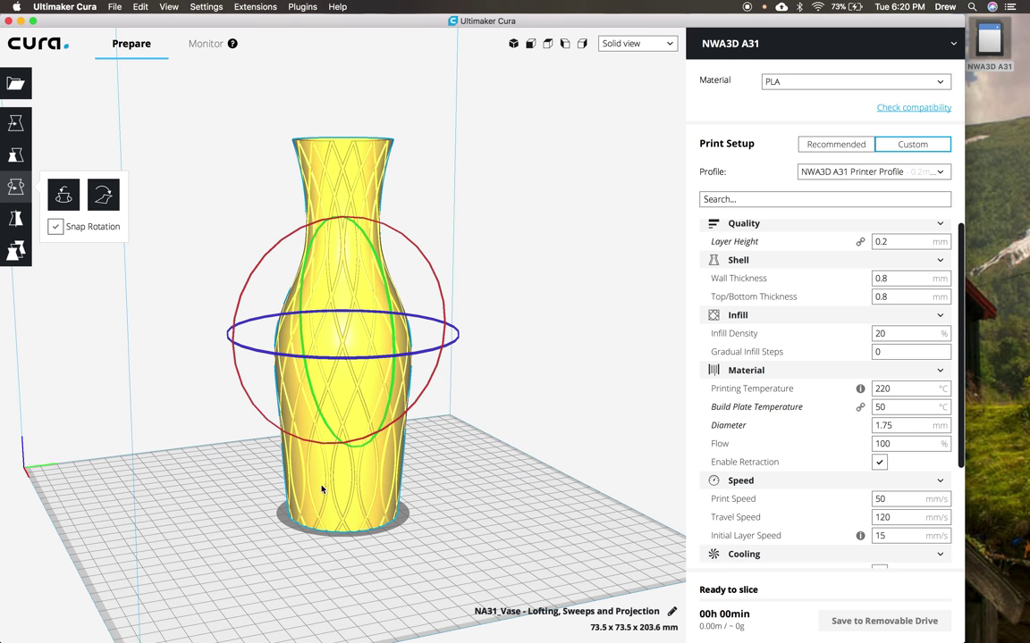
Scale the upright vase uniformly to 150%.
{"action": "left_click", "coordinate": [16, 156]}
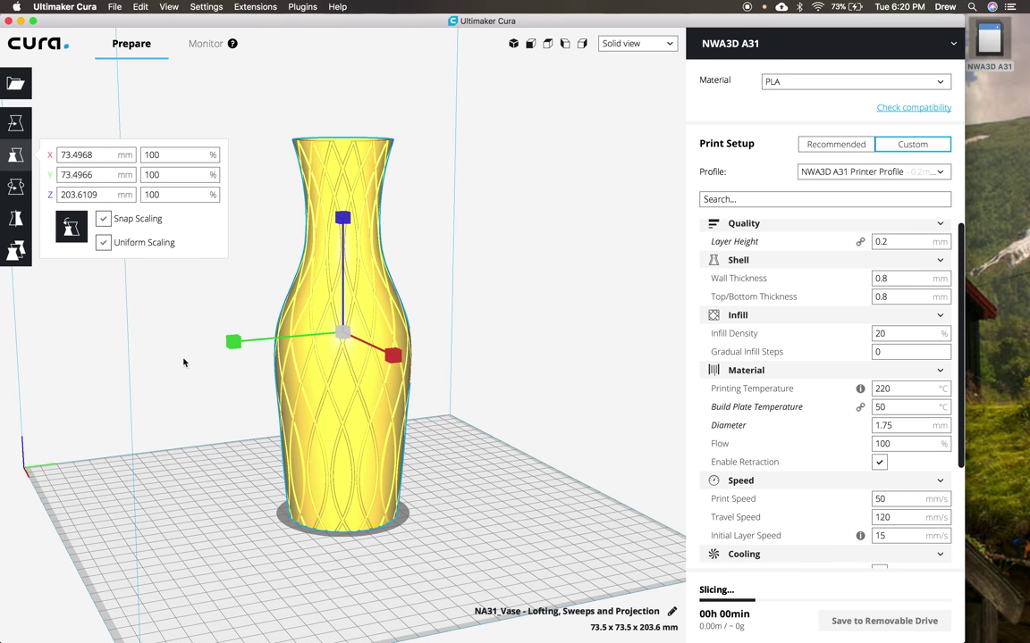
{"action": "left_click", "coordinate": [151, 155]}
{"action": "key", "text": "BackSpace"}
{"action": "type", "text": "5"}
{"action": "key", "text": "Return"}
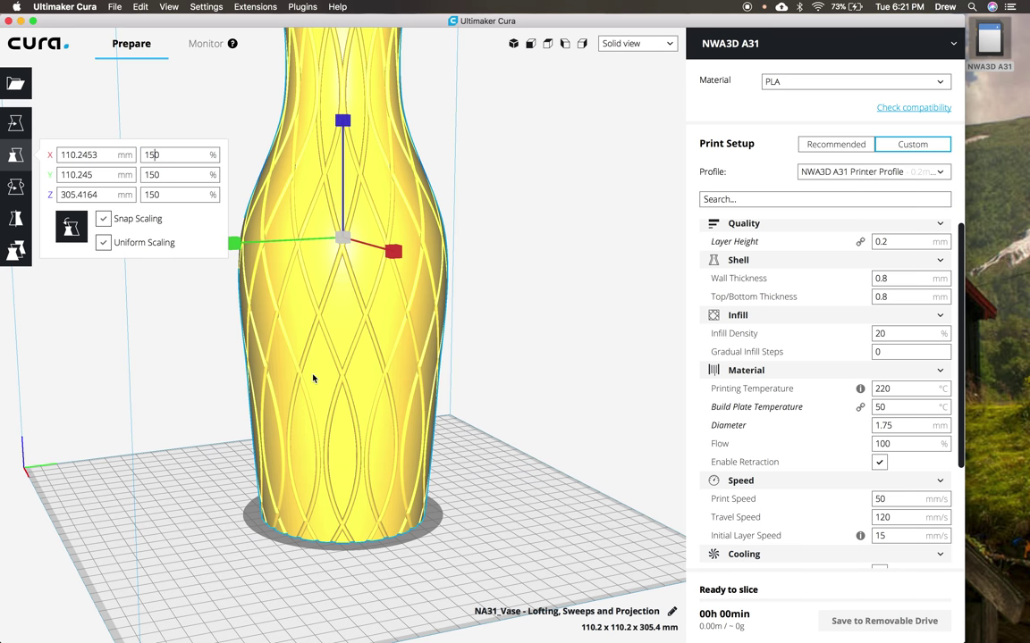
{"action": "scroll", "coordinate": [313, 379], "scroll_direction": "down", "scroll_amount": 2}
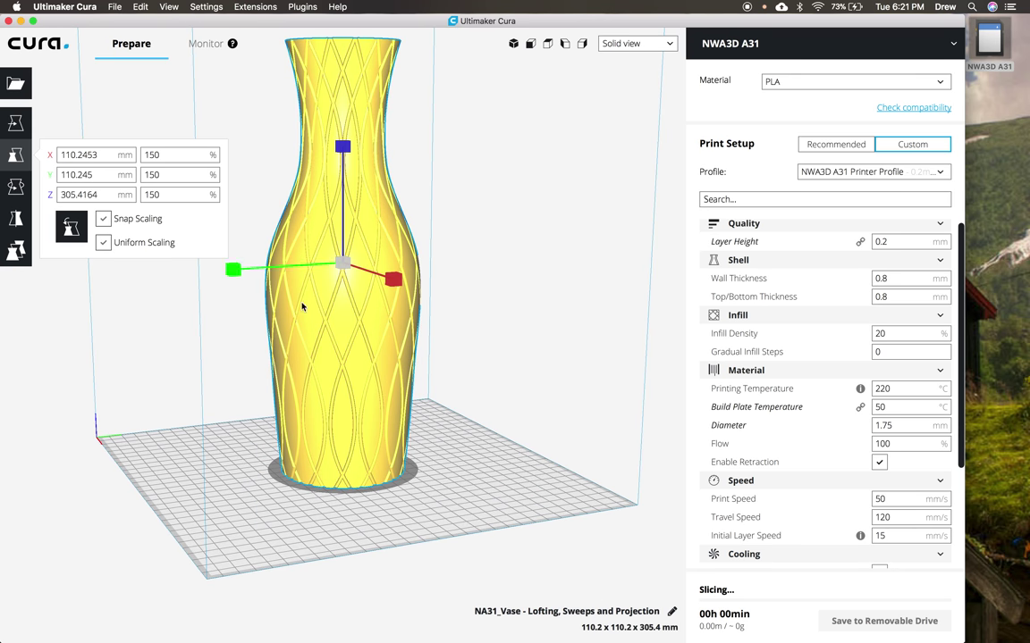
Move the vase off the build plate and back near its centre, at about X -10.8 mm and Y -13.1 mm.
{"action": "left_click", "coordinate": [16, 126]}
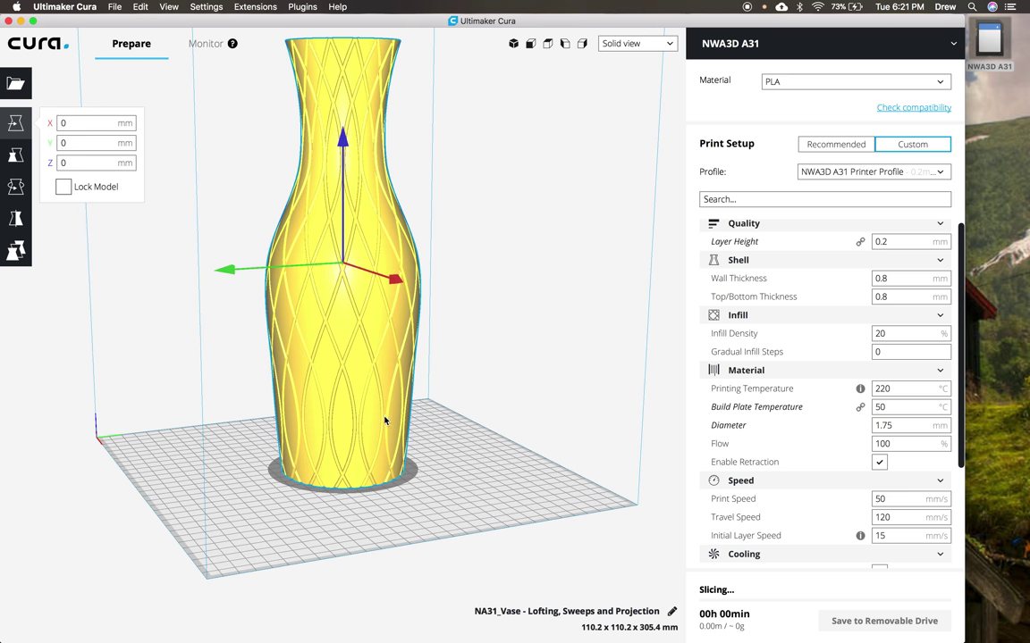
{"action": "left_click_drag", "start_coordinate": [375, 416], "coordinate": [216, 419]}
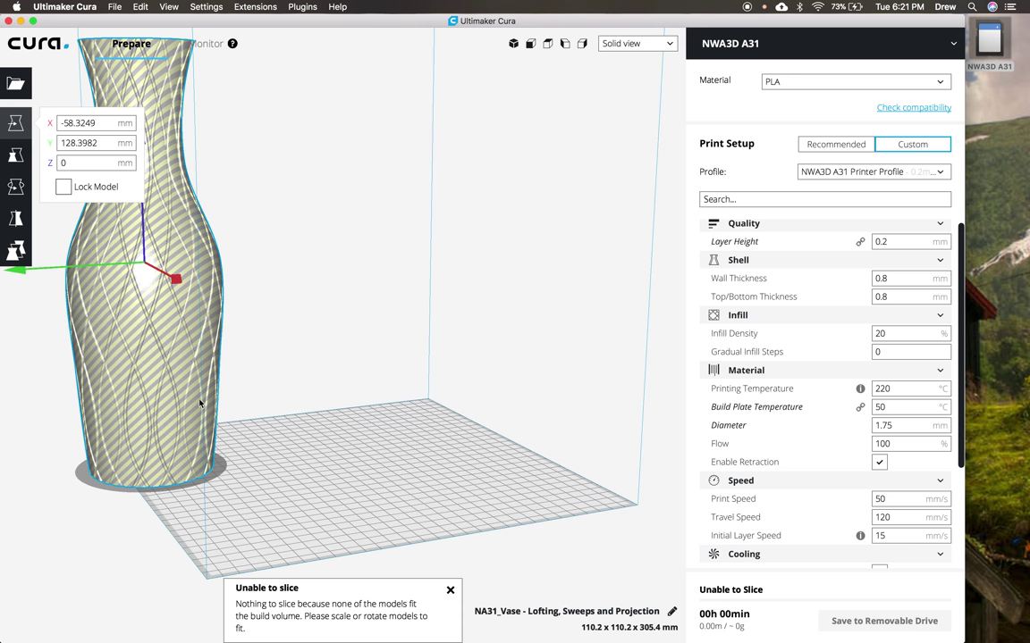
{"action": "left_click_drag", "start_coordinate": [168, 373], "coordinate": [250, 329]}
{"action": "left_click", "coordinate": [79, 162]}
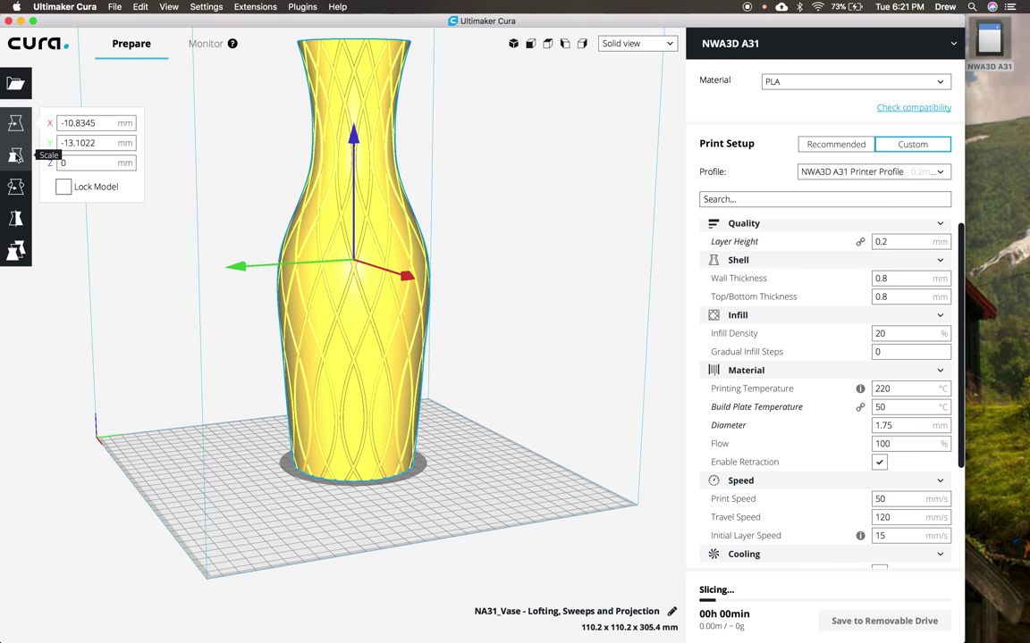
Scale the upright vase uniformly down to 50%.
{"action": "left_click", "coordinate": [16, 155]}
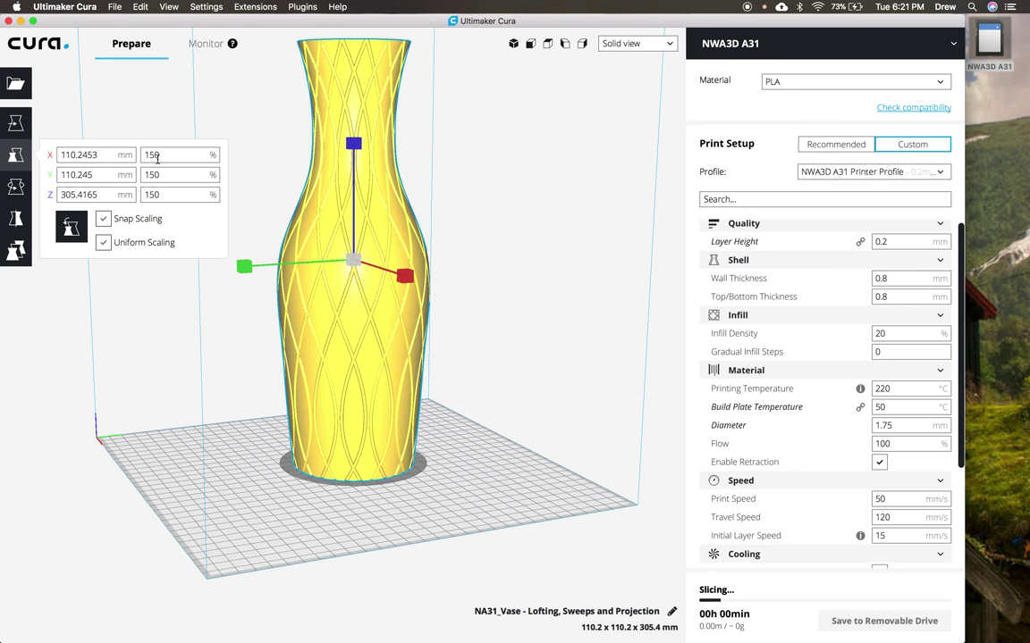
{"action": "left_click", "coordinate": [148, 156]}
{"action": "key", "text": "Delete"}
{"action": "key", "text": "Return"}
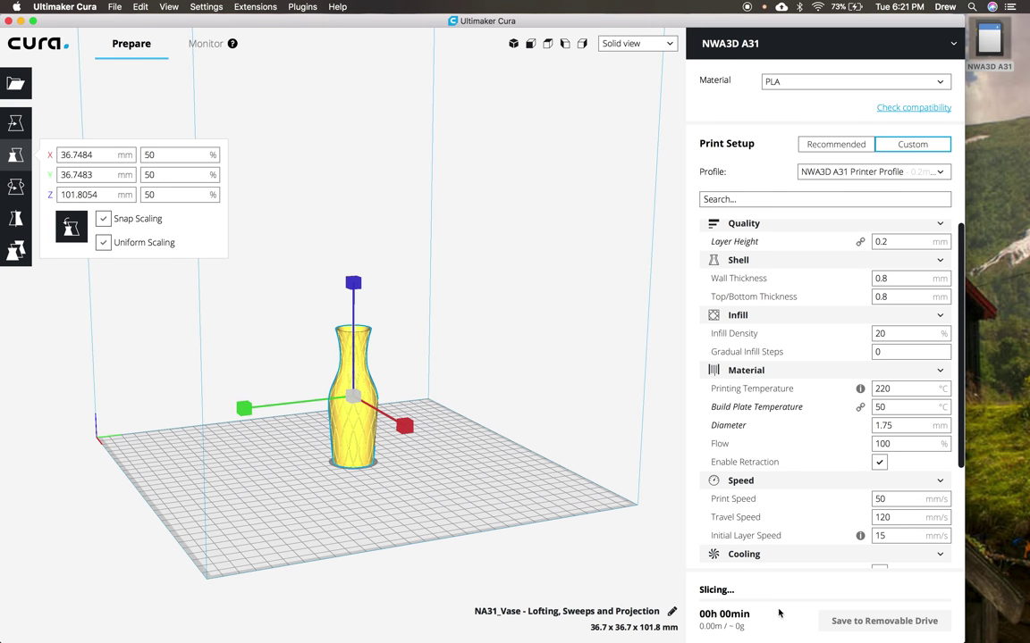
Rename the print job as Vase and save its sliced G-code to the removable drive NWA3D A31.
{"action": "left_click", "coordinate": [672, 612]}
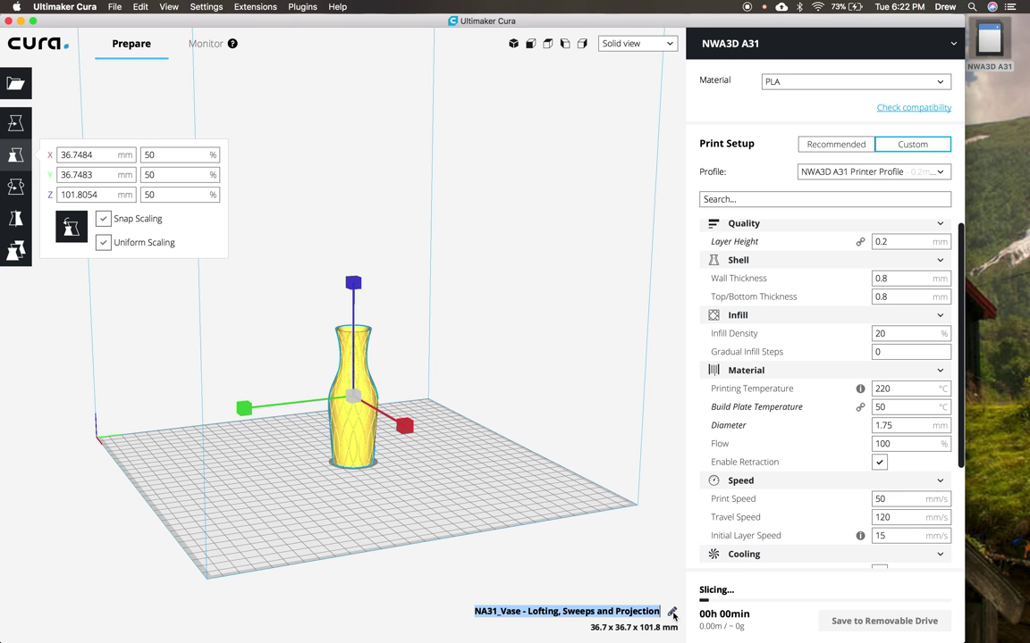
{"action": "type", "text": "V"}
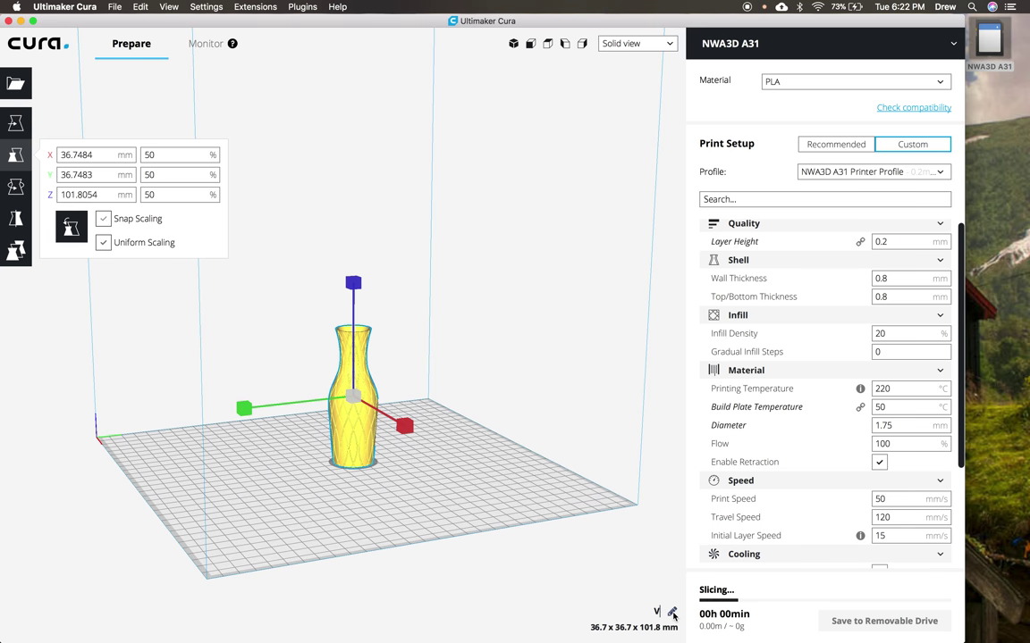
{"action": "type", "text": "ase"}
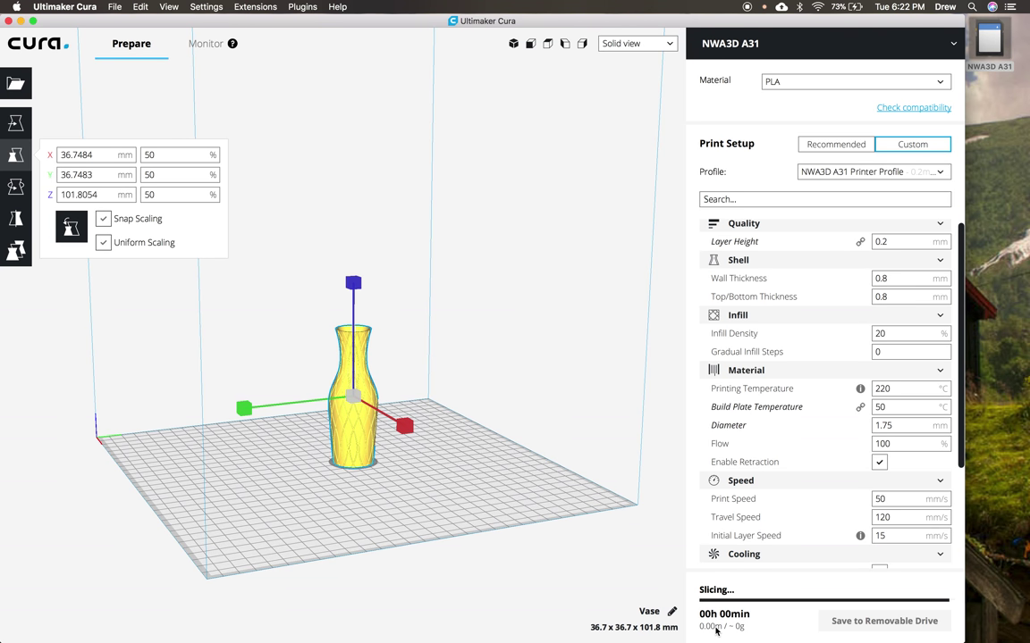
{"action": "mouse_move", "coordinate": [732, 623]}
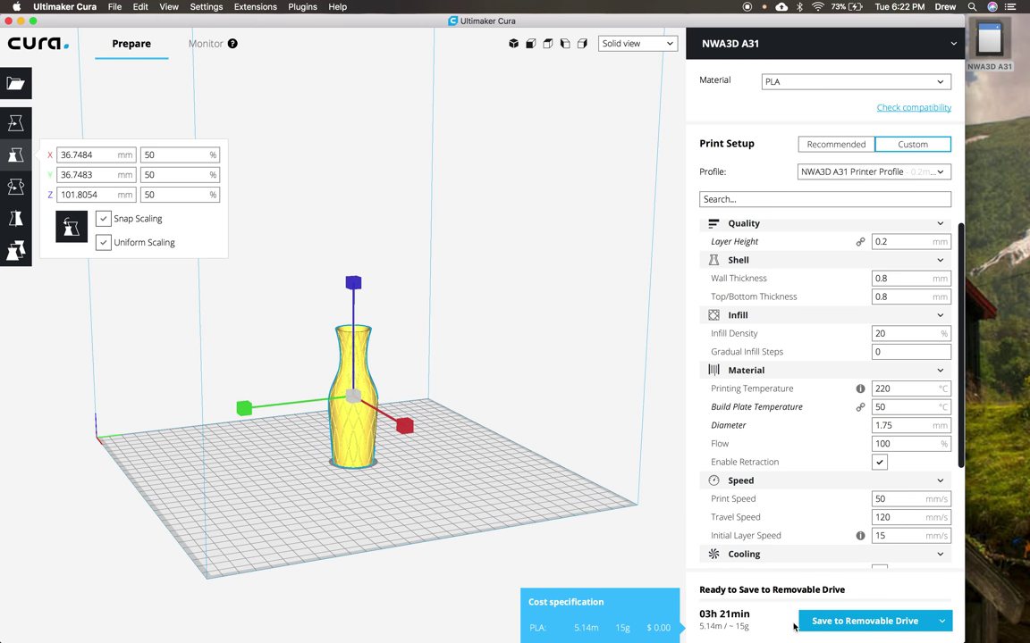
{"action": "left_click", "coordinate": [837, 623]}
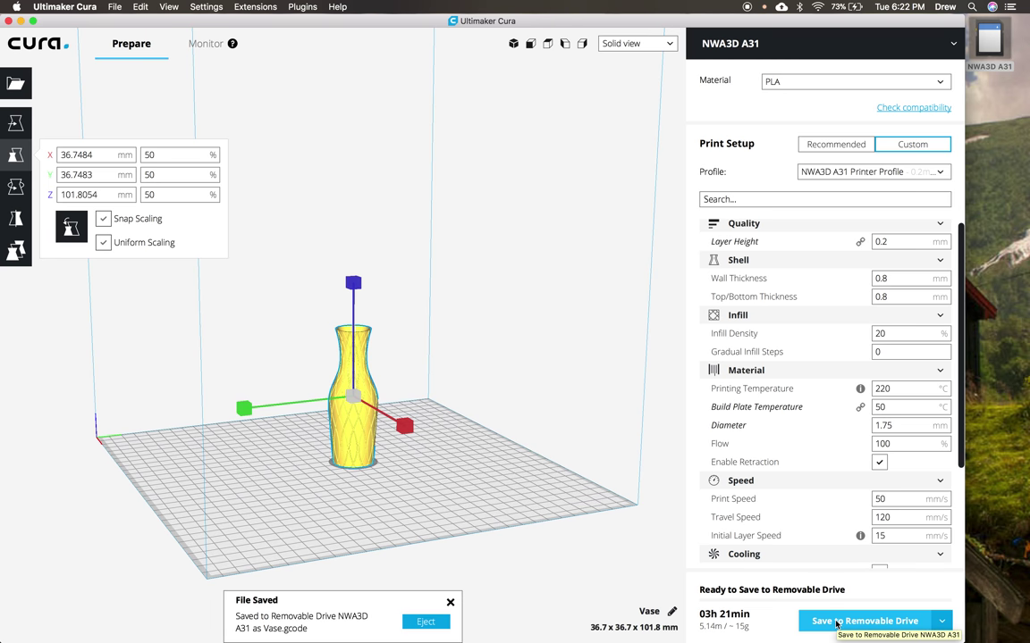
Switch the output destination to a local file and save the G-code as Vase on the Desktop.
{"action": "left_click", "coordinate": [941, 621]}
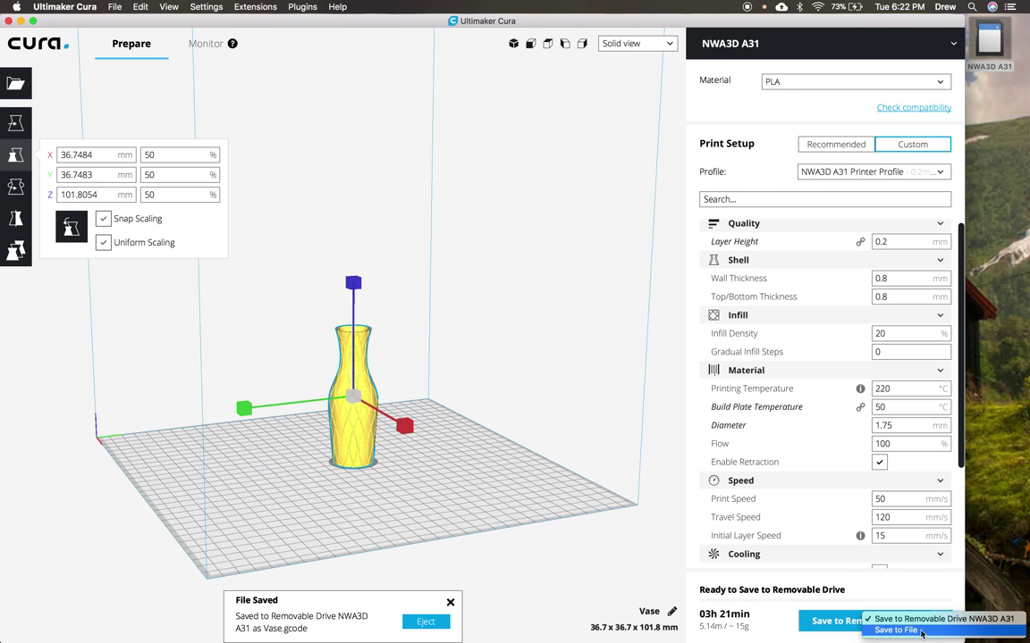
{"action": "left_click", "coordinate": [934, 631]}
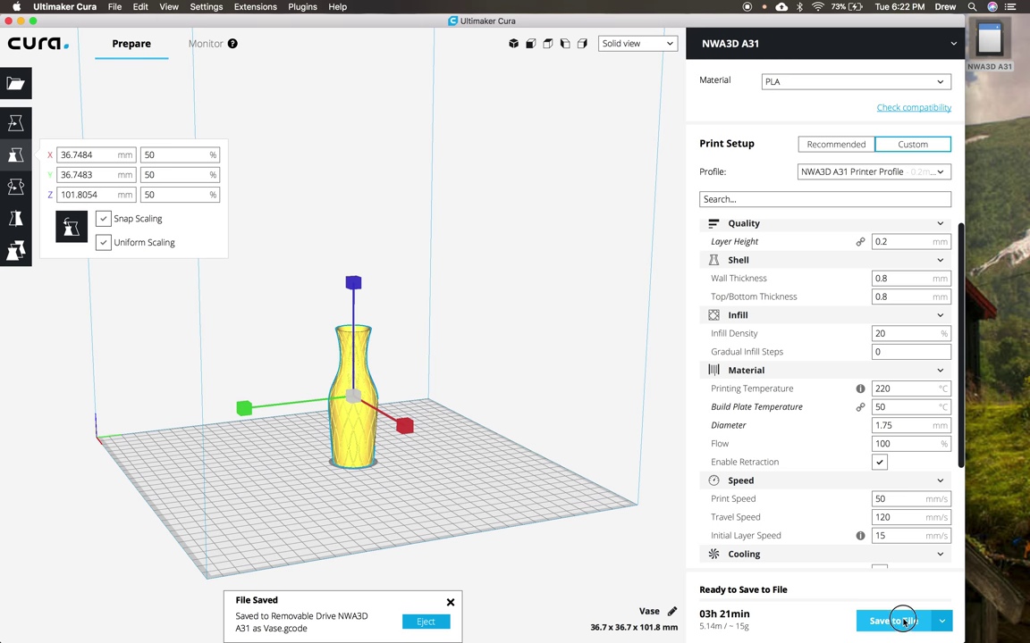
{"action": "left_click", "coordinate": [901, 621]}
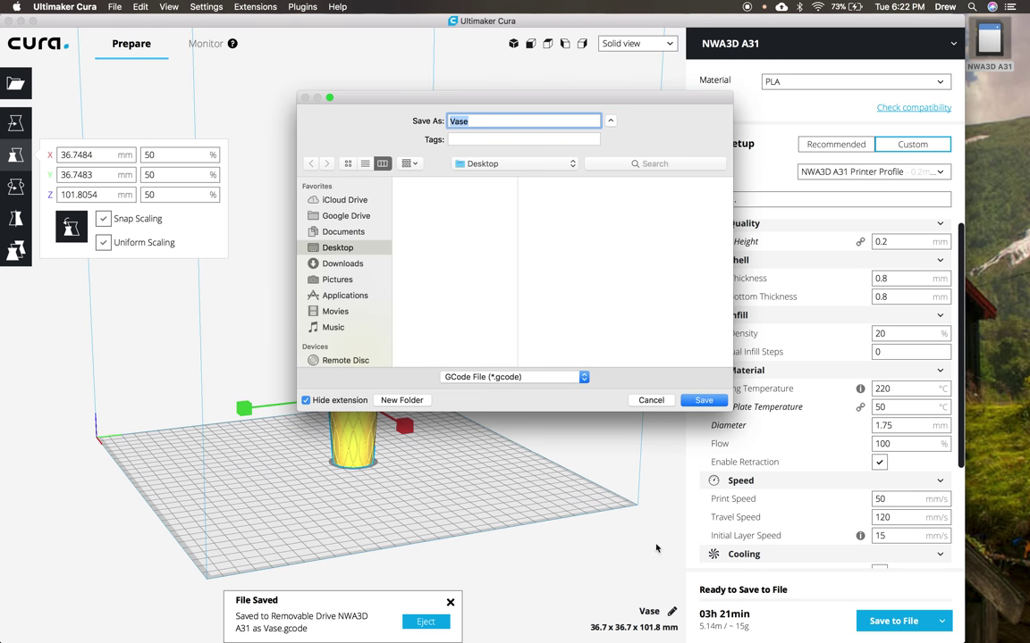
{"action": "left_click", "coordinate": [703, 399]}
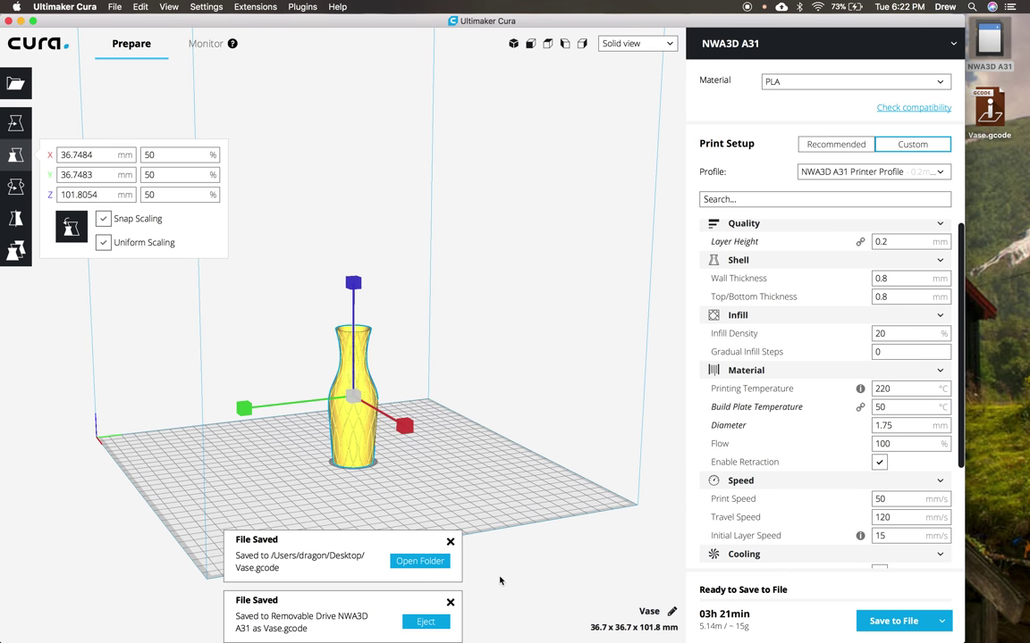
Set the output destination back to the removable drive NWA3D A31, save the G-code there again and eject the drive.
{"action": "left_click", "coordinate": [941, 621]}
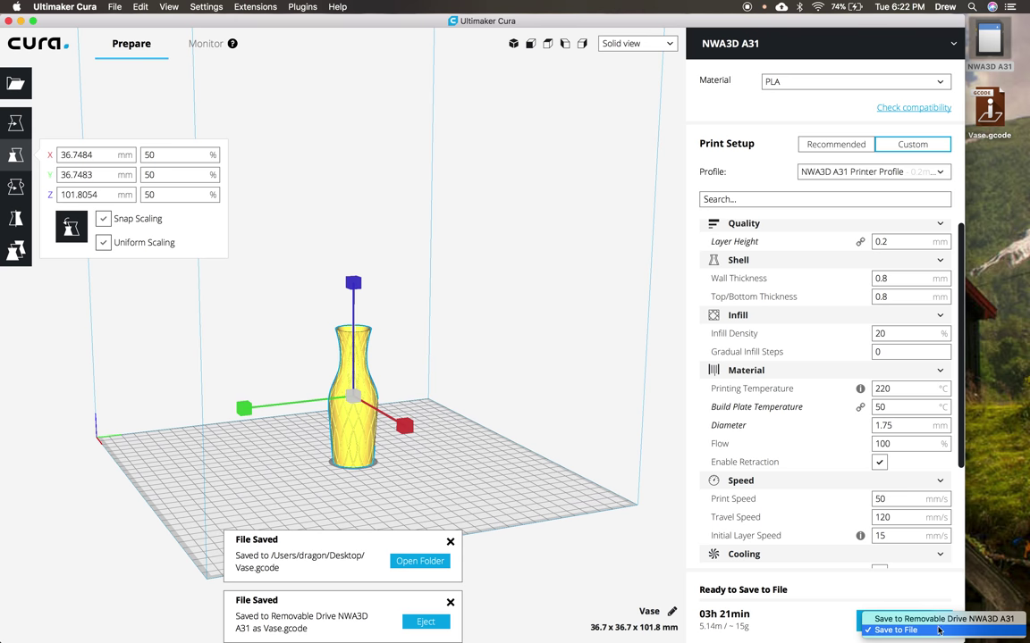
{"action": "left_click", "coordinate": [937, 621]}
{"action": "left_click", "coordinate": [939, 621]}
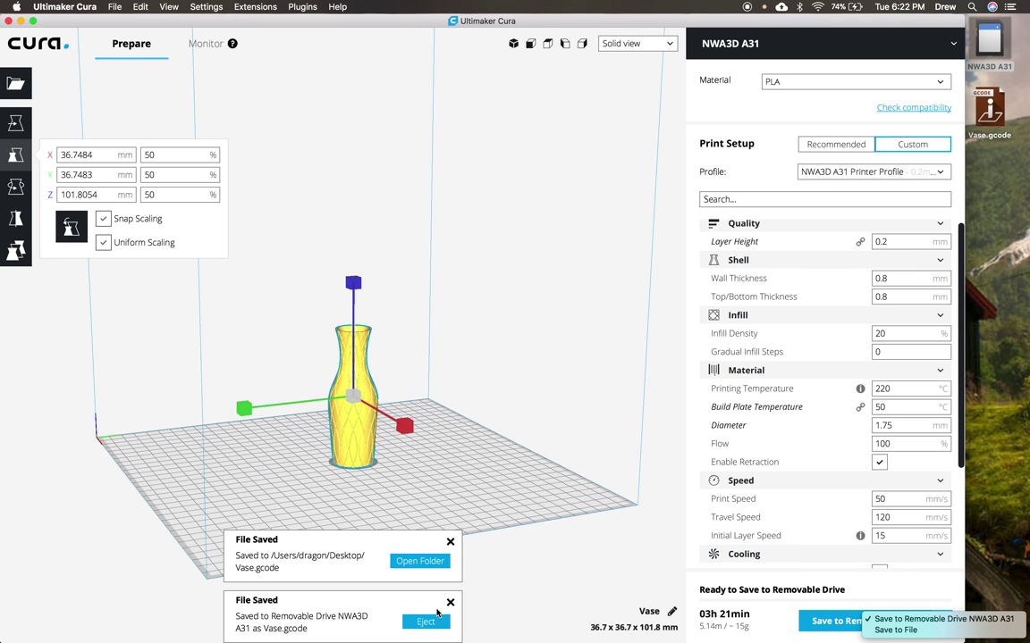
{"action": "left_click", "coordinate": [840, 621]}
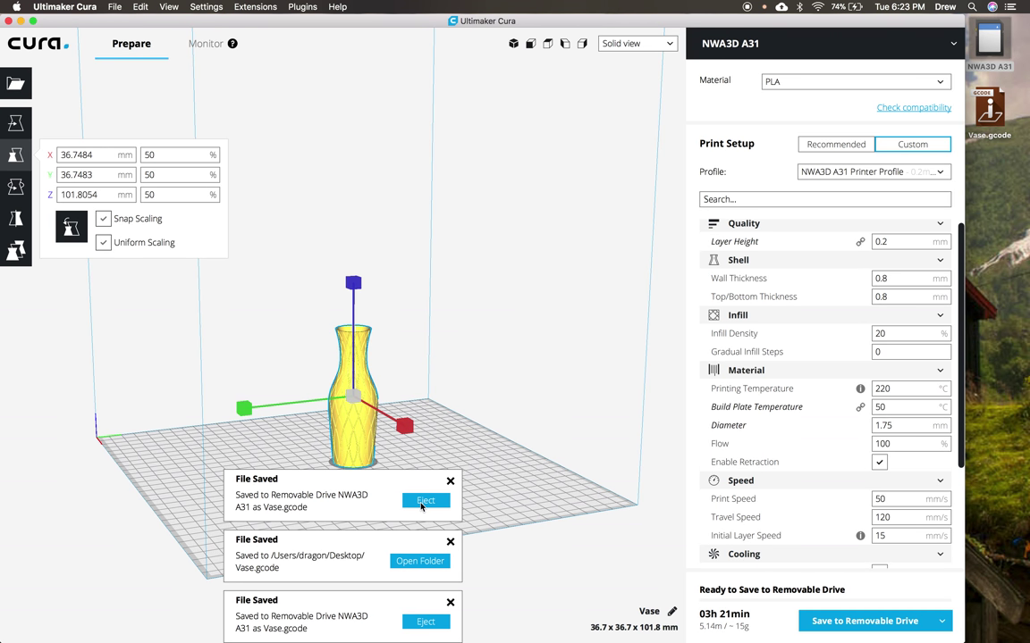
{"action": "left_click", "coordinate": [422, 503]}
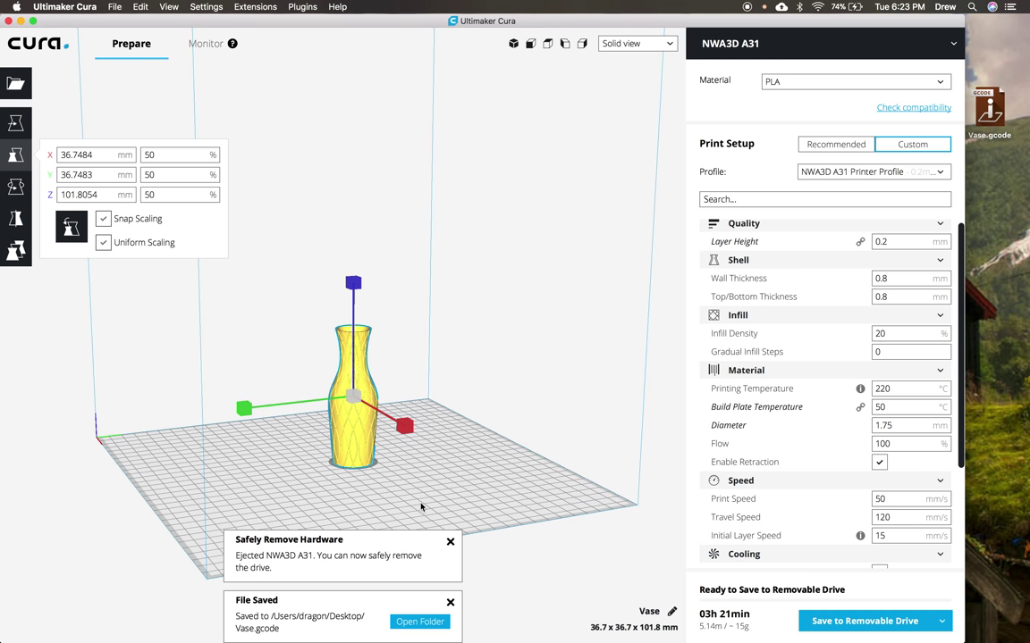